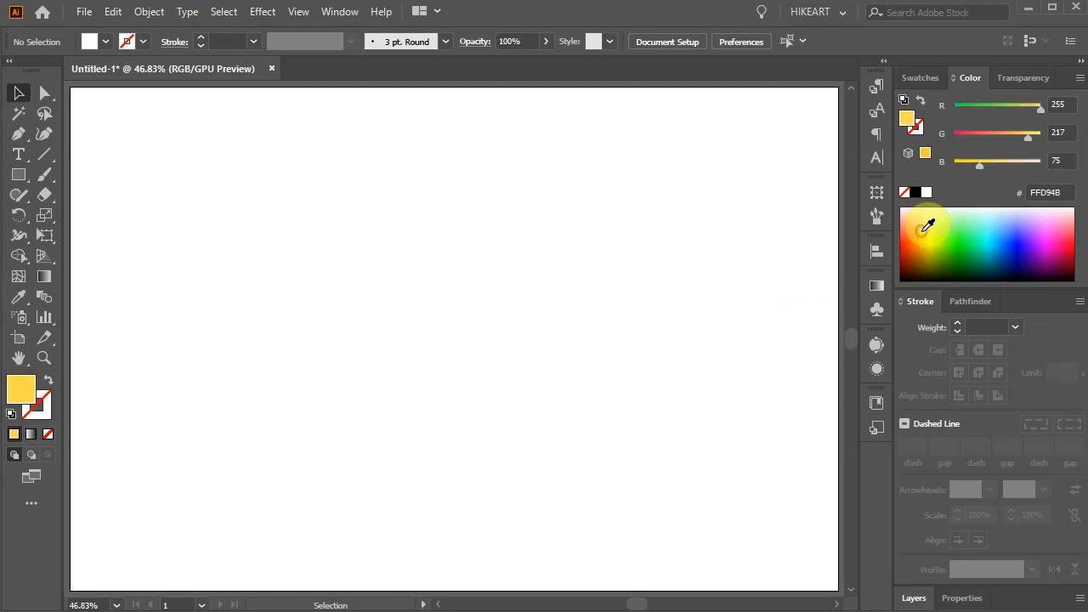
Step: Draw a thin horizontal rectangle about 725 px wide, filled orange FFA739, in the upper middle of the artboard
key(m)
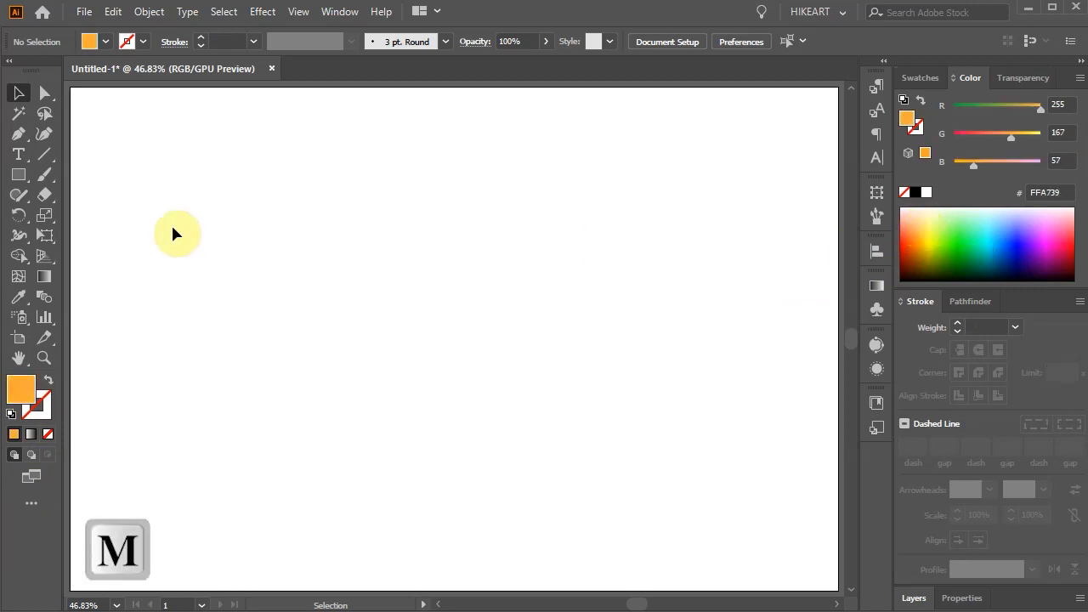
key(m)
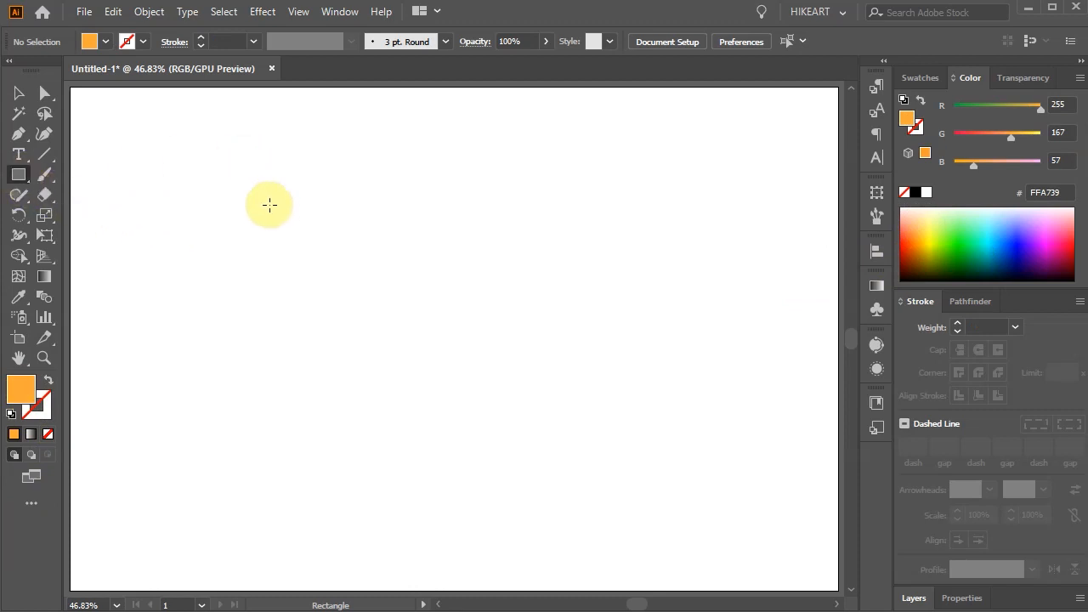
drag(256, 213, 669, 223)
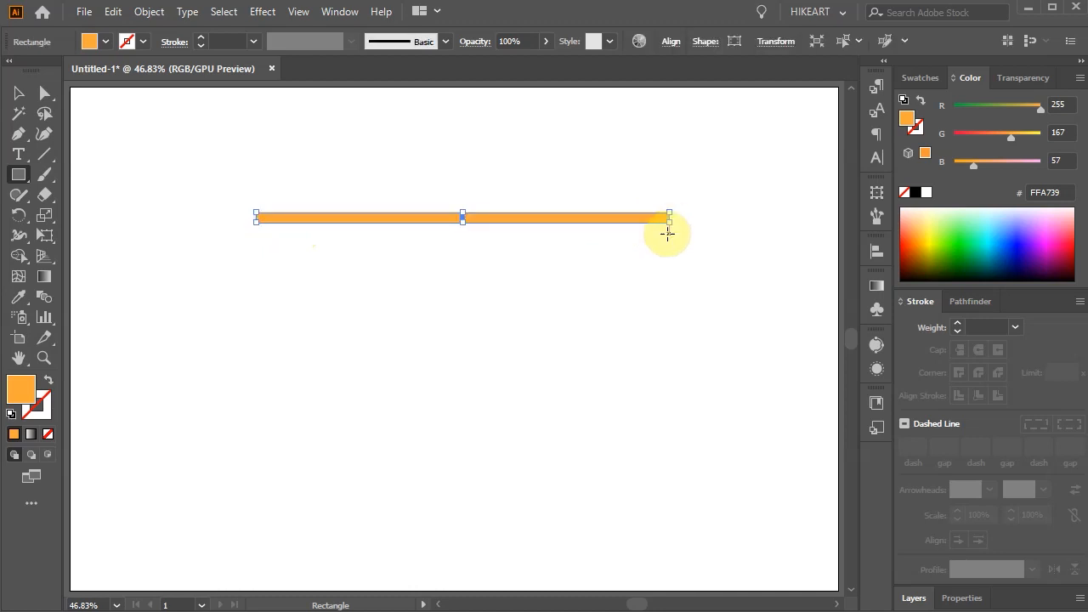
Step: Duplicate the orange bar directly below itself, stretch the copy to about double height and fill it green 61F900
key(v)
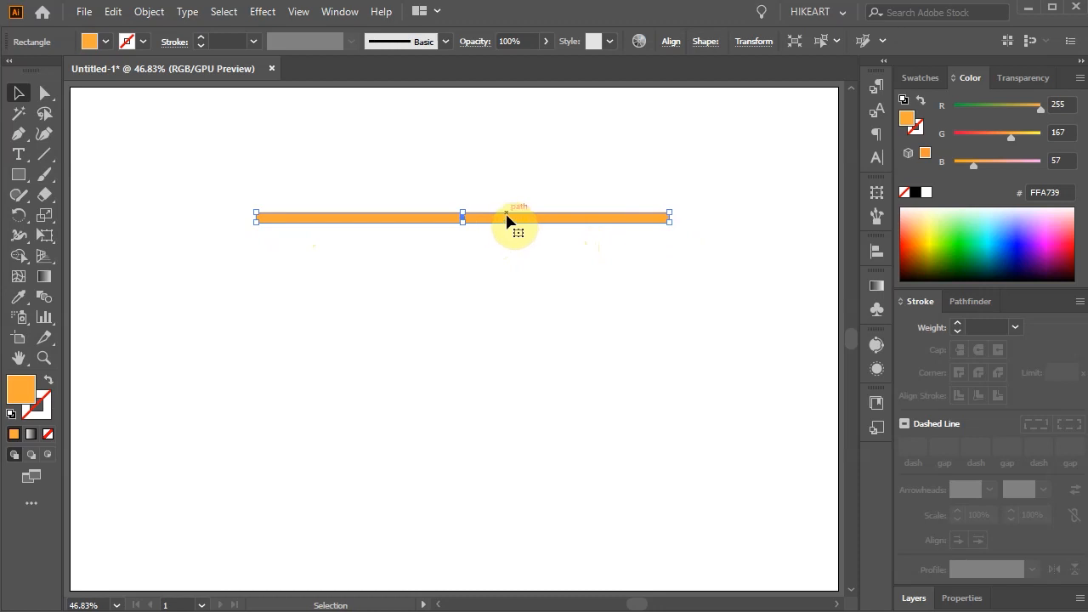
key(shift+alt)
drag(506, 219, 512, 229)
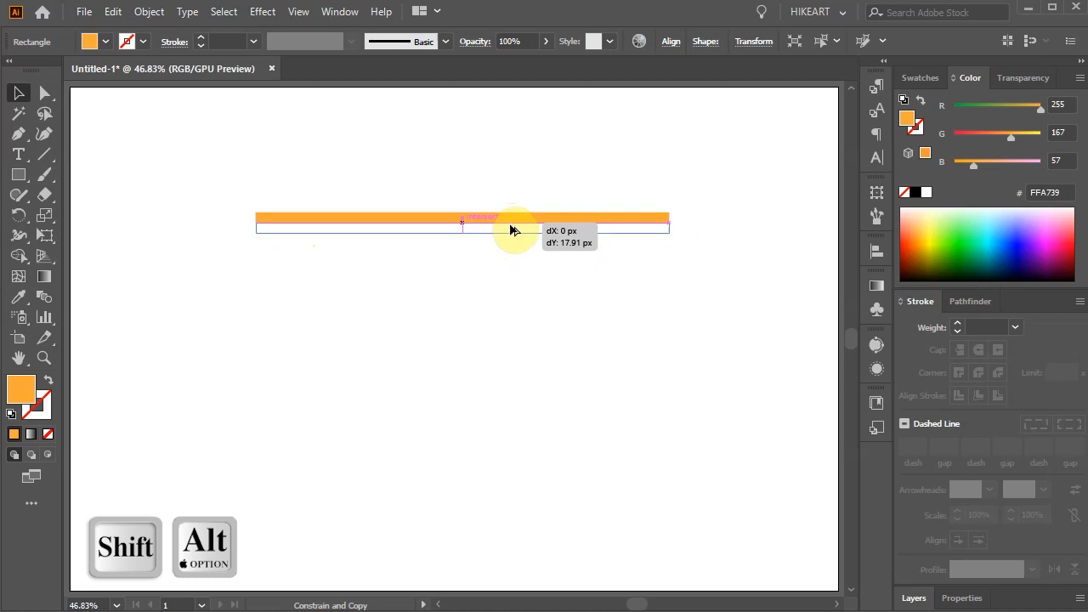
drag(510, 229, 463, 247)
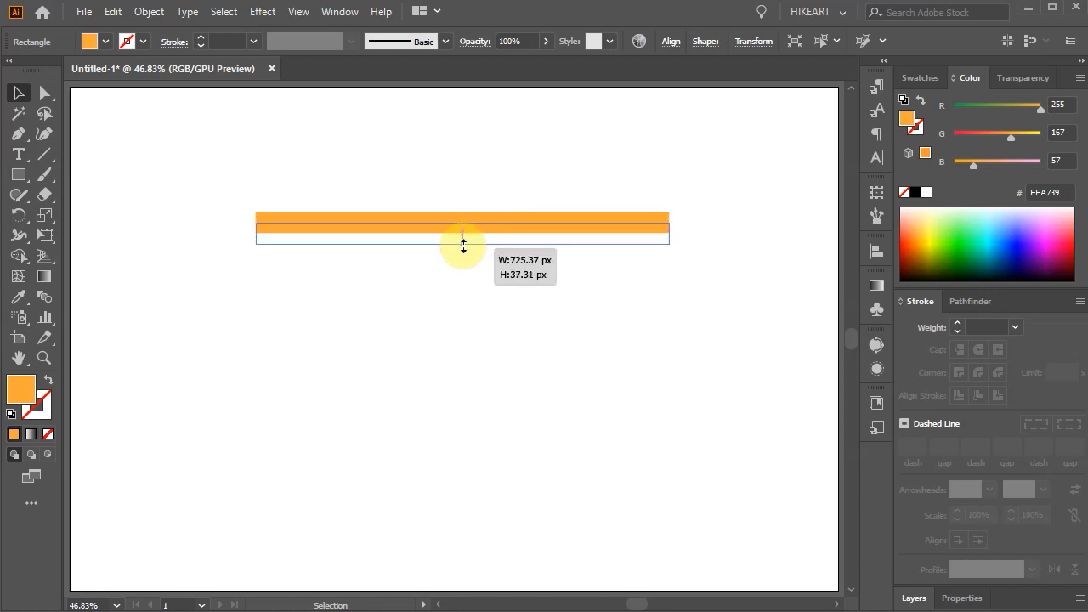
drag(463, 247, 463, 247)
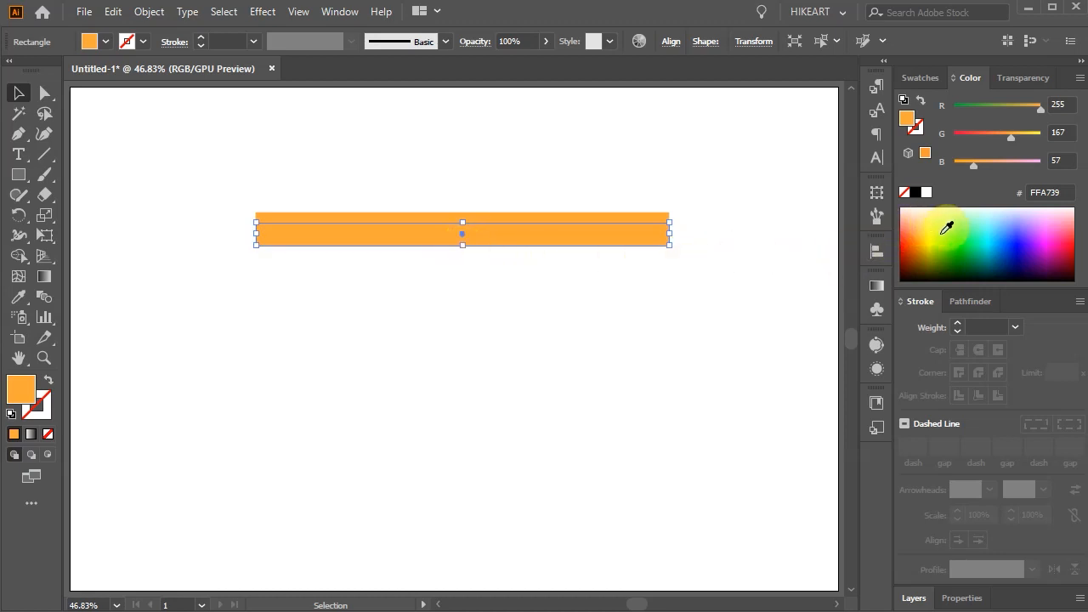
click(946, 240)
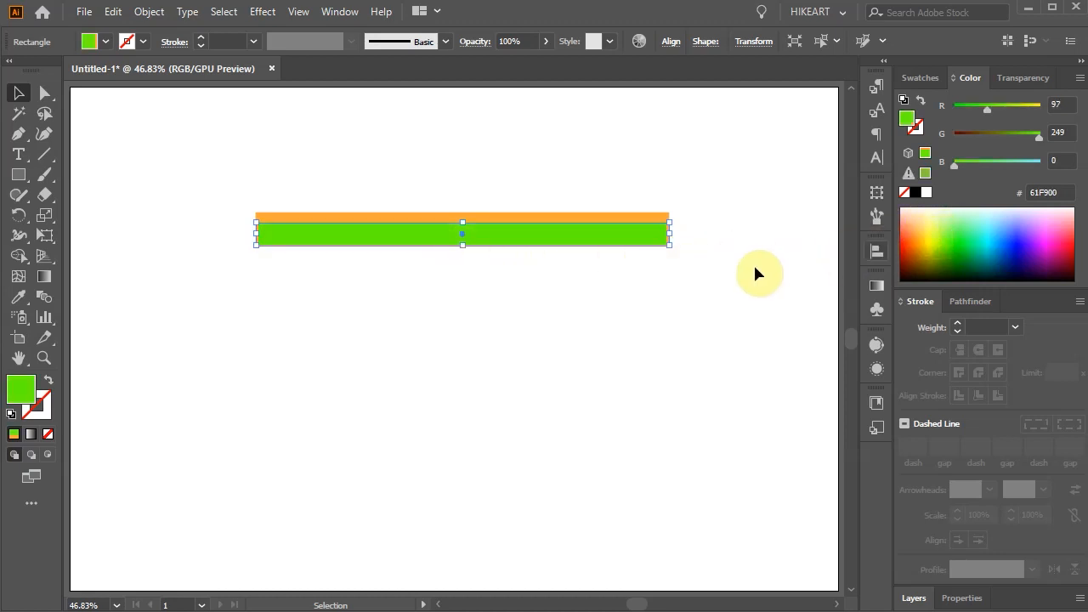
Step: Duplicate the orange and green pair directly below itself and repeat the copy until there are six stacked pairs
drag(215, 177, 717, 320)
drag(530, 238, 521, 260)
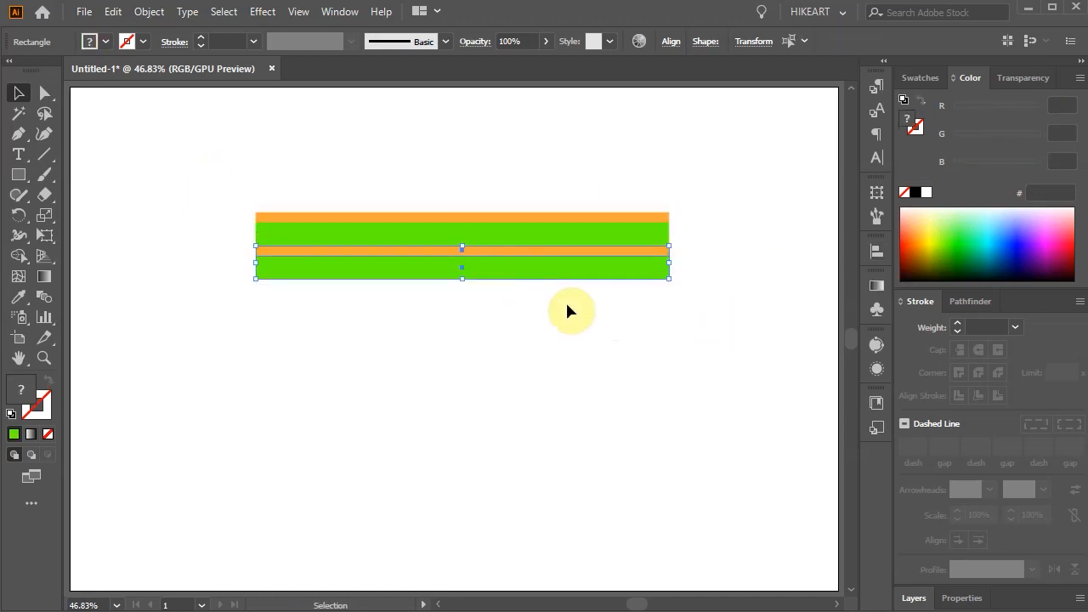
key(ctrl+d)
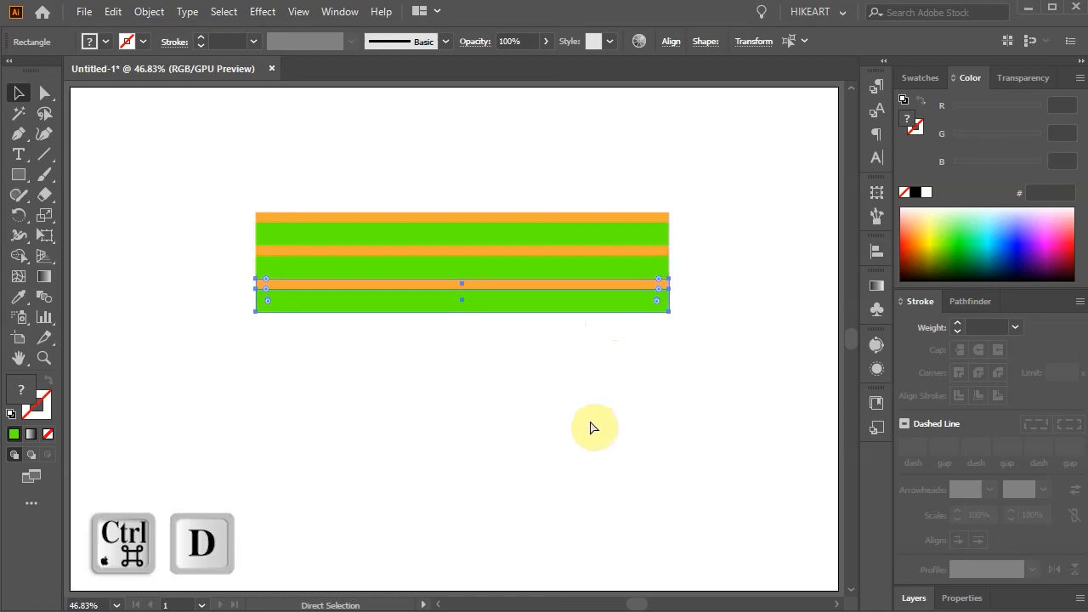
key(ctrl+d)
key(ctrl+d)
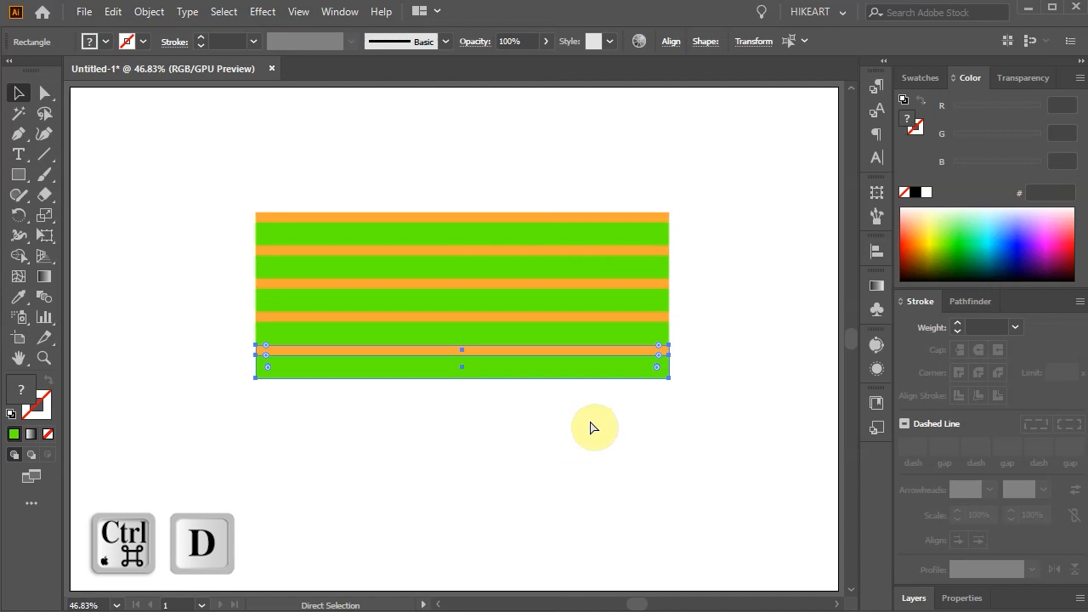
key(ctrl+d)
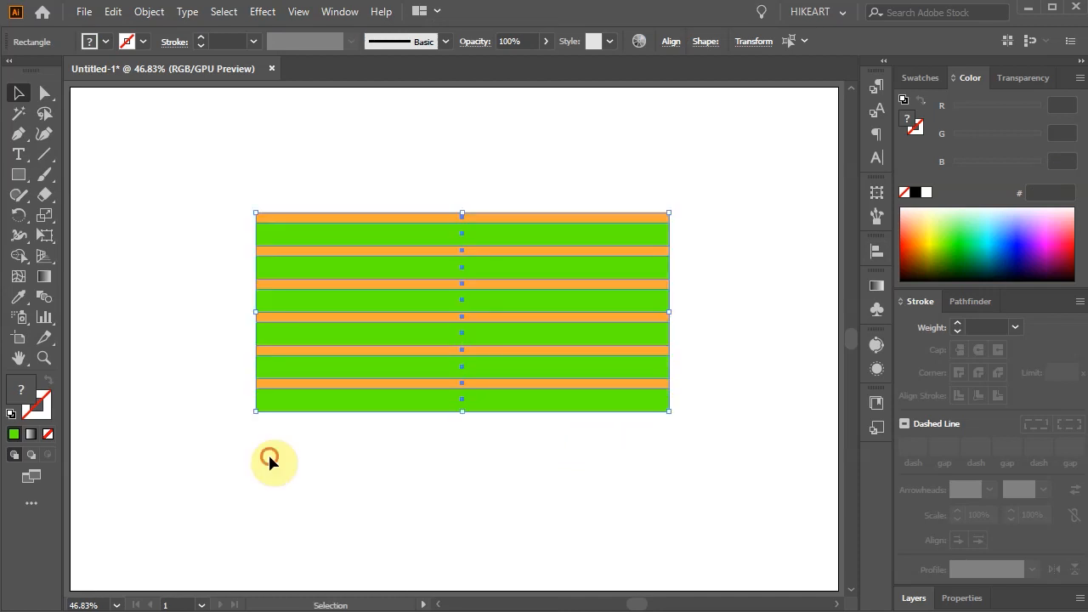
click(269, 456)
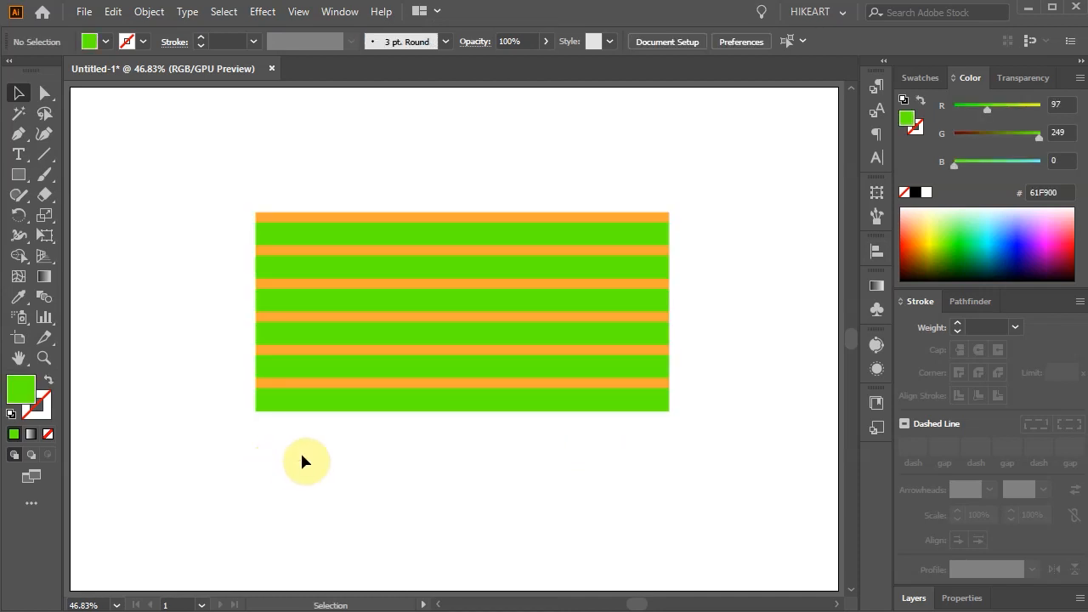
Step: Copy all the stripes and paste the copy in front, exactly over the originals
drag(223, 176, 699, 480)
key(ctrl+a)
key(ctrl+c)
key(a)
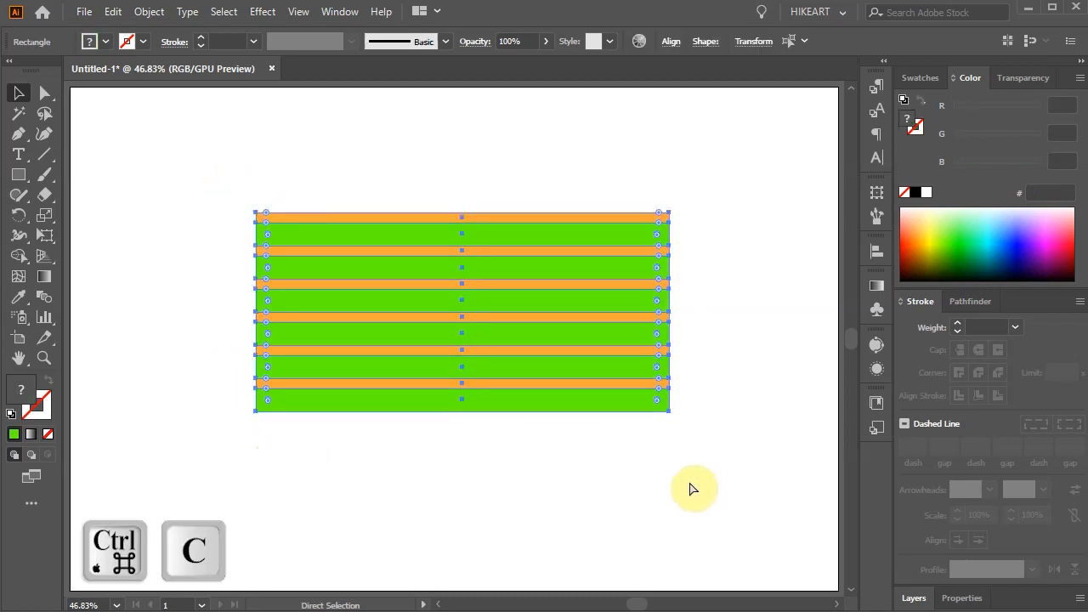
key(v)
key(ctrl+f)
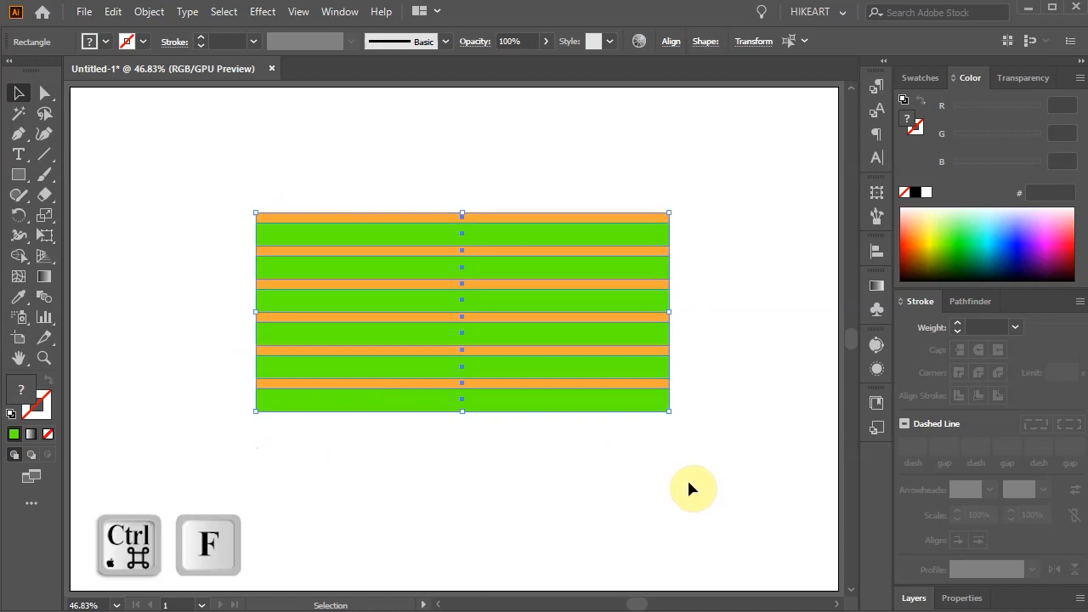
key(a)
key(v)
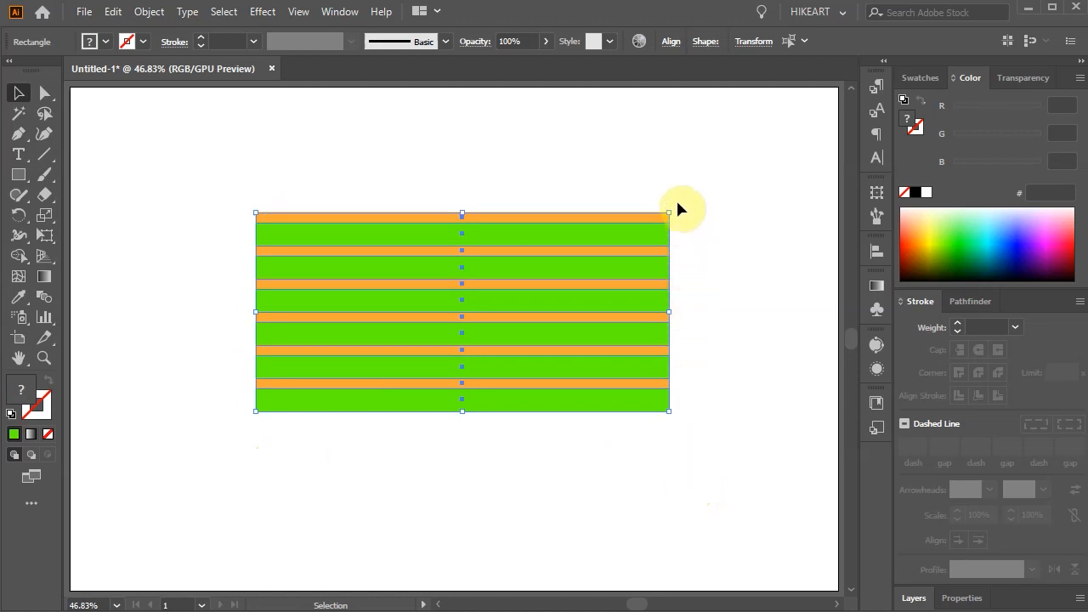
Step: Rotate the pasted stripes 90° clockwise so they cross the original set
drag(677, 210, 699, 259)
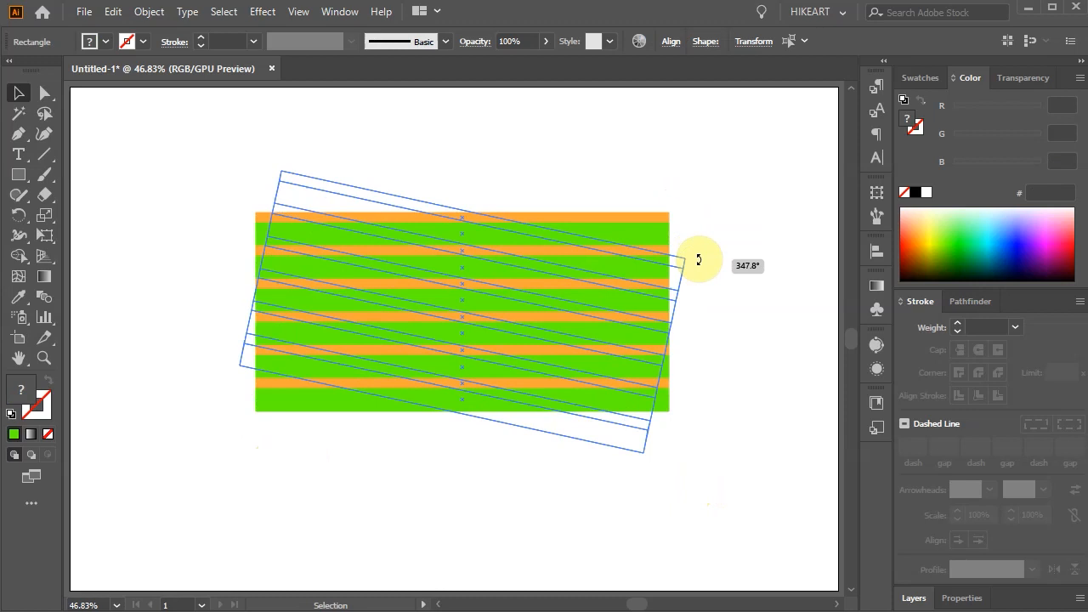
key(shift)
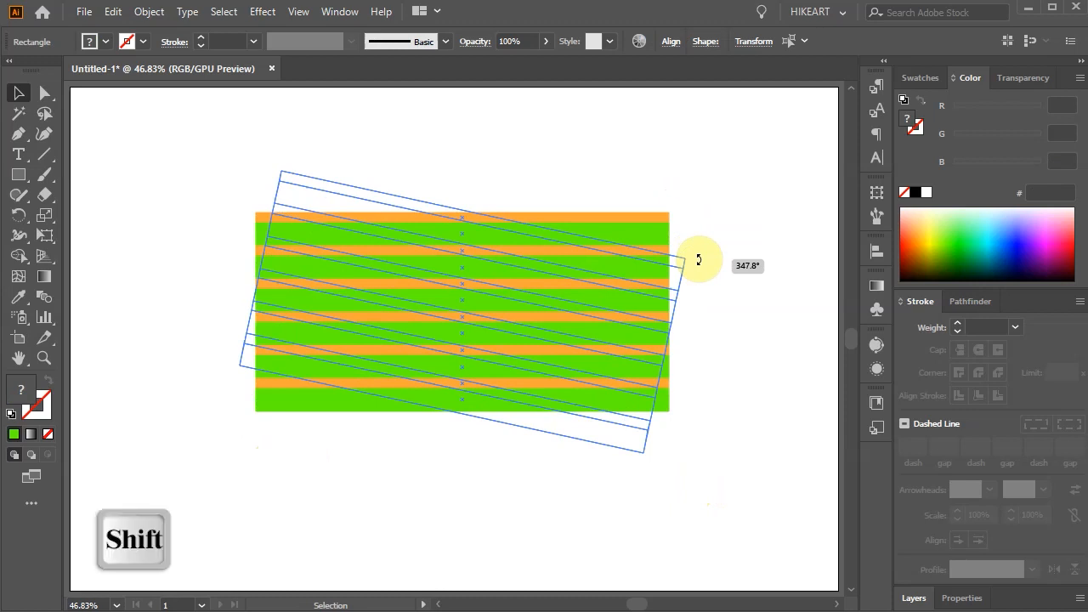
drag(699, 260, 591, 507)
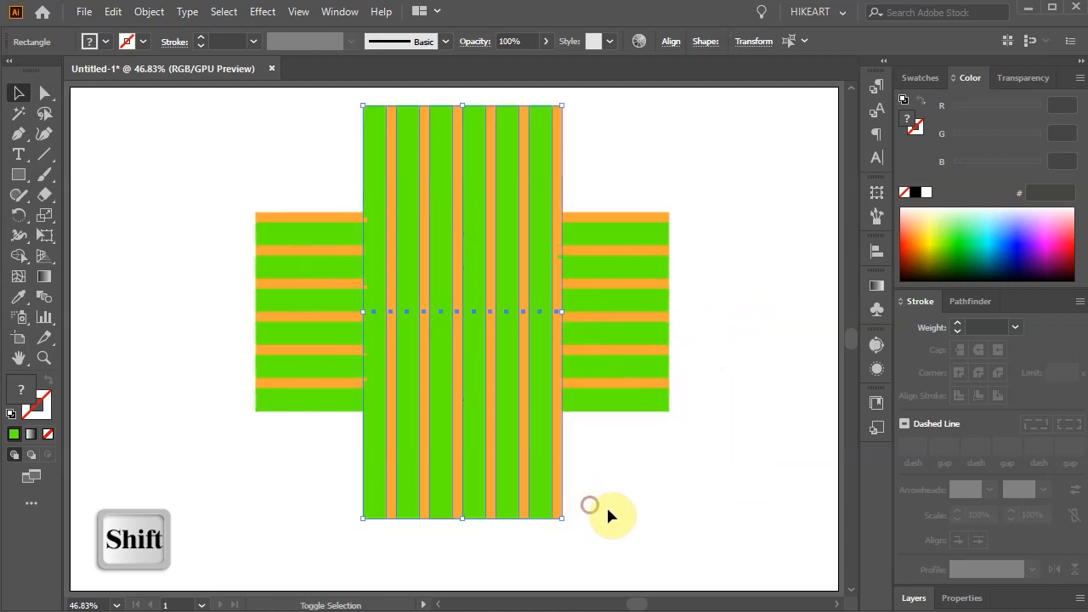
Step: Using Shape Builder on both stripe sets with fill ED0068, merge the crossing areas into eight staggered vertical pink blocks
drag(286, 139, 623, 416)
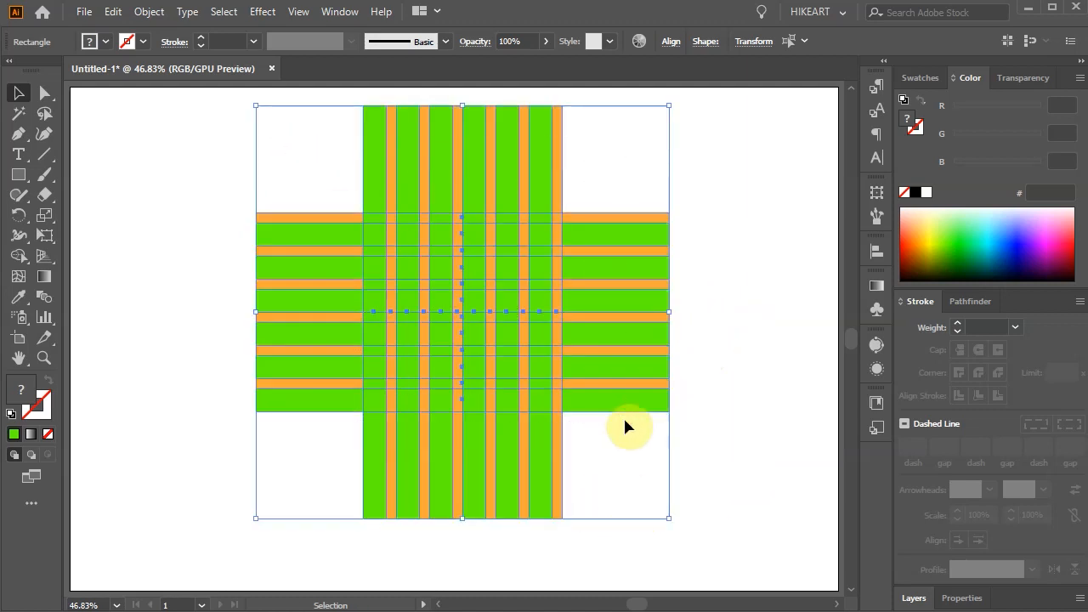
click(21, 258)
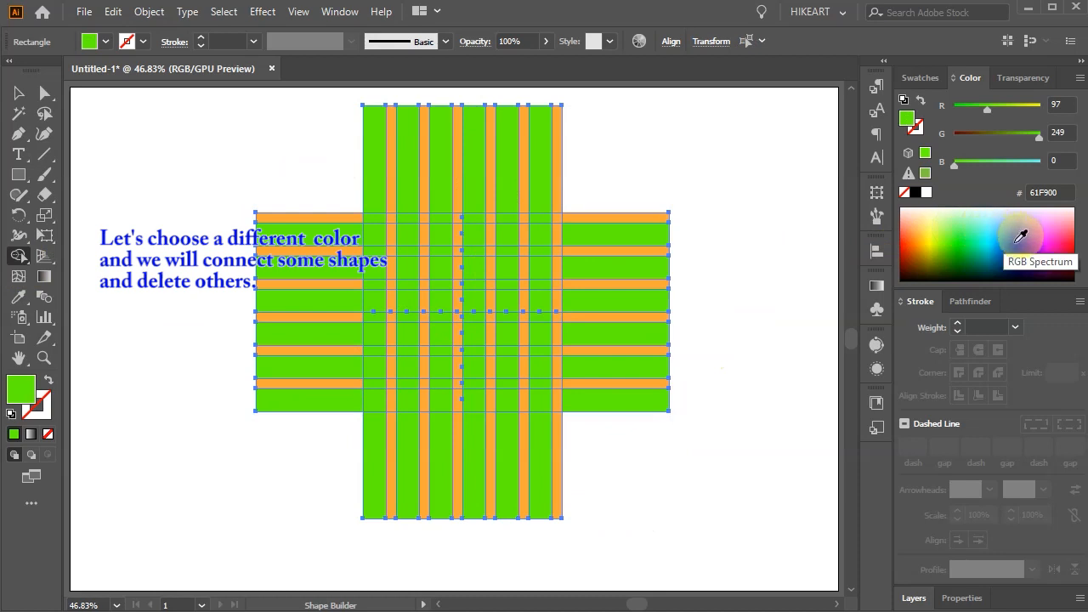
click(1069, 231)
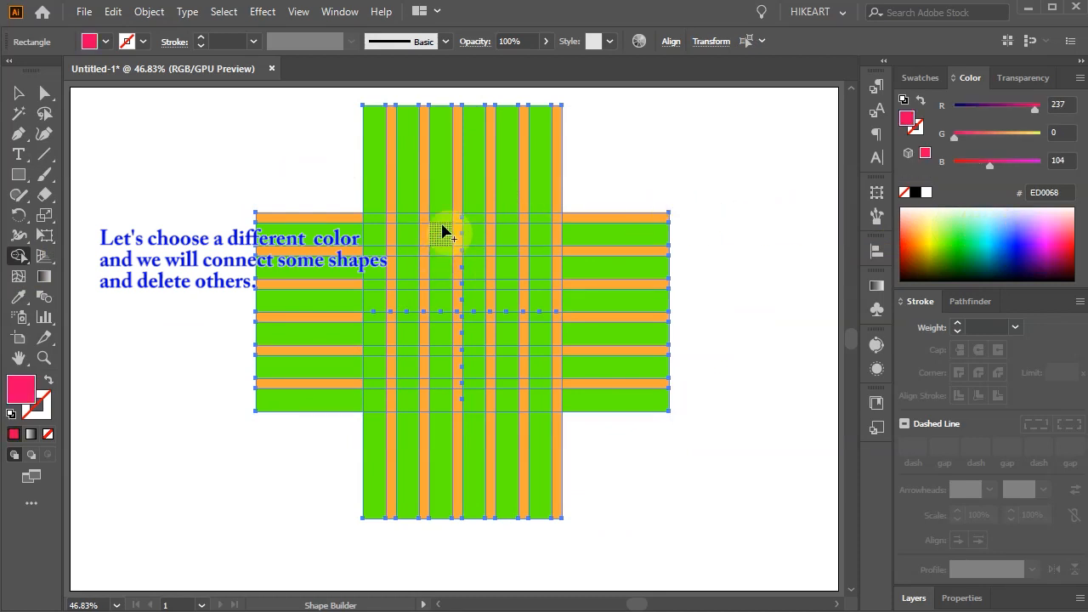
alt+scroll(444, 230, up, 4)
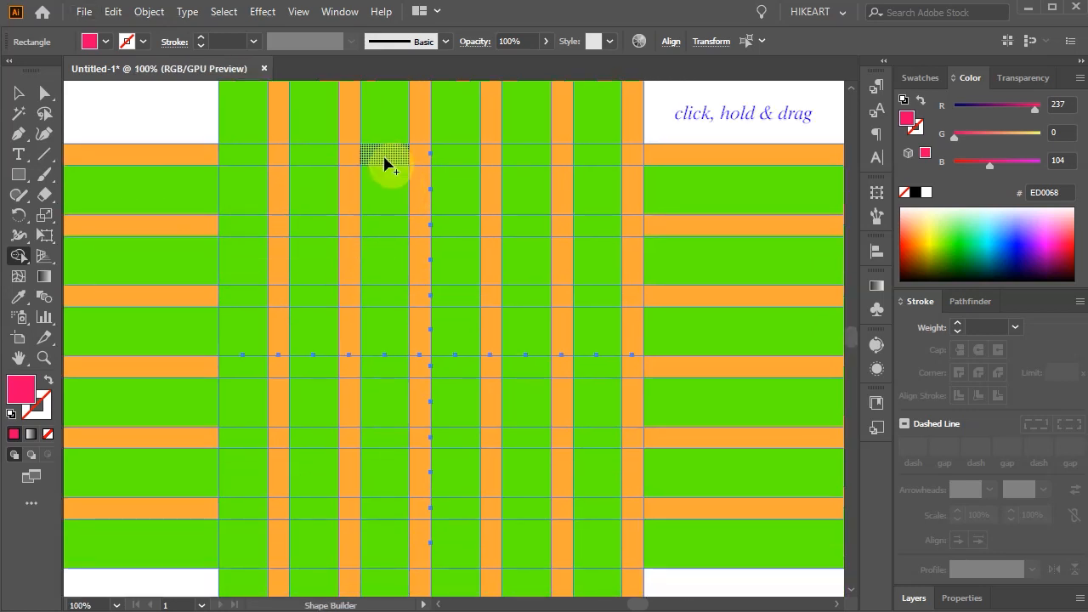
drag(386, 162, 387, 226)
drag(529, 162, 531, 224)
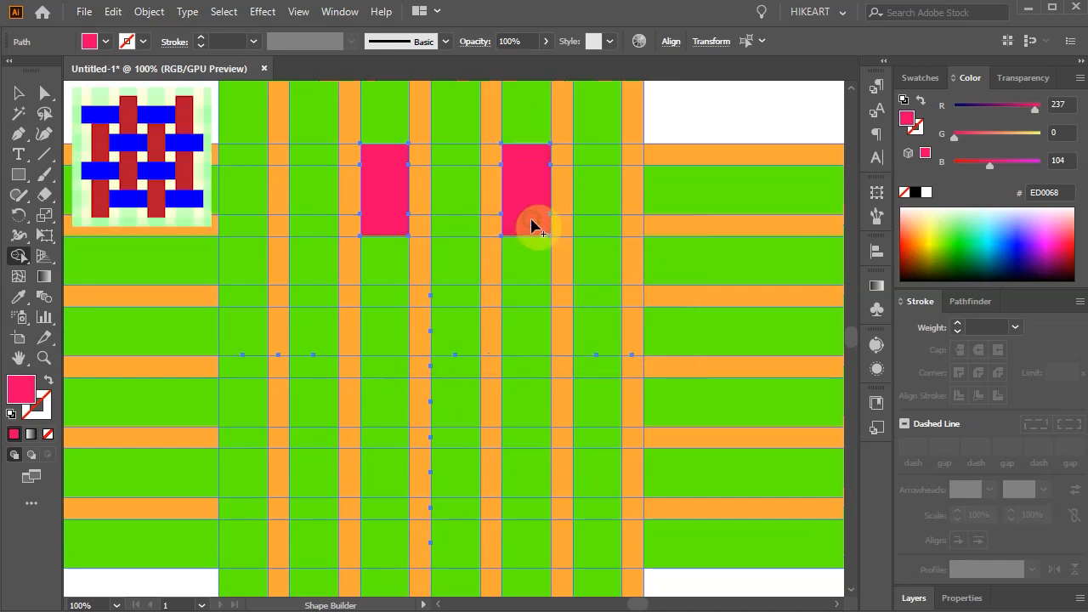
drag(308, 231, 316, 287)
drag(448, 226, 451, 293)
drag(381, 291, 386, 361)
drag(518, 293, 525, 366)
drag(316, 369, 316, 429)
drag(461, 364, 474, 435)
Step: Set the fill to blue 1722FF and merge eight staggered horizontal blocks between the pink ones with Shape Builder
click(1018, 236)
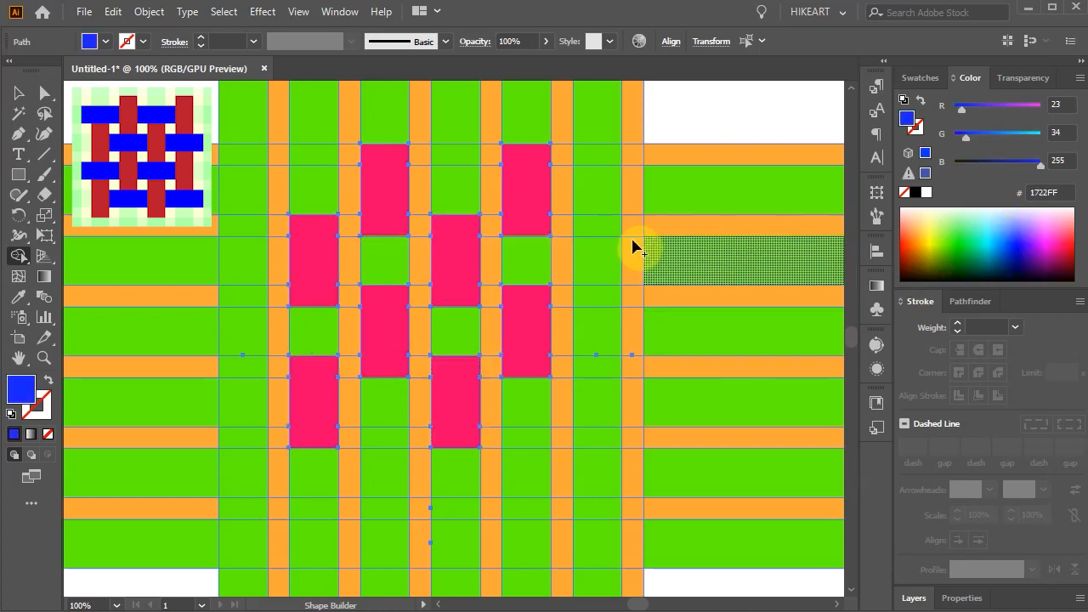
drag(280, 191, 354, 188)
drag(471, 197, 506, 189)
drag(350, 260, 425, 264)
mouse_move(492, 260)
mouse_down()
mouse_move(515, 280)
mouse_move(565, 262)
mouse_up()
drag(340, 338, 355, 336)
drag(416, 334, 500, 331)
drag(348, 406, 425, 403)
drag(488, 403, 567, 403)
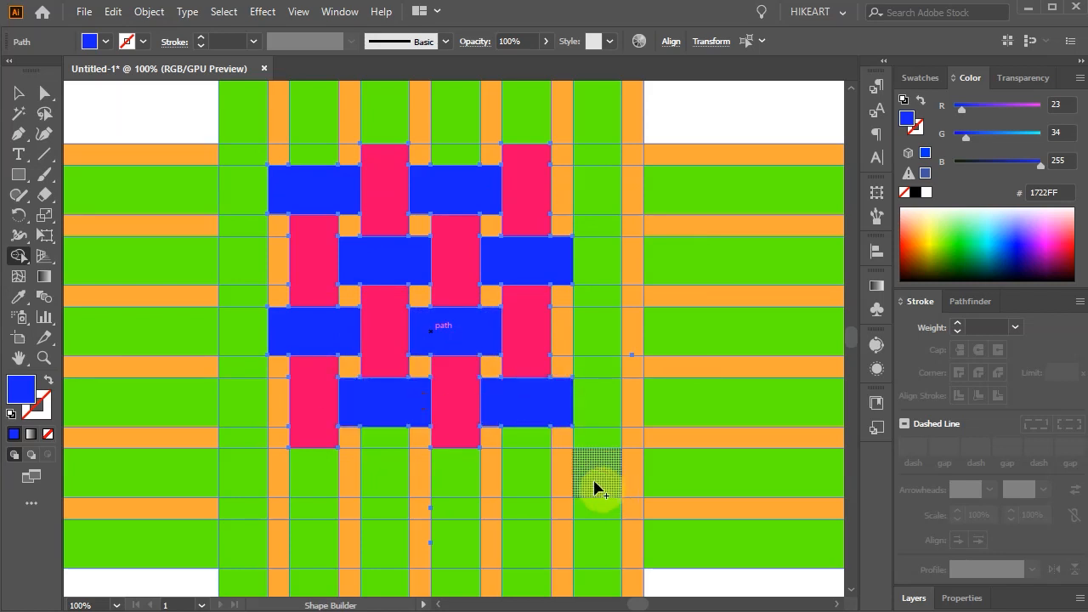
Step: Erase the surplus stripe pieces to the right of the woven area with Shape Builder
scroll(585, 476, down, 1)
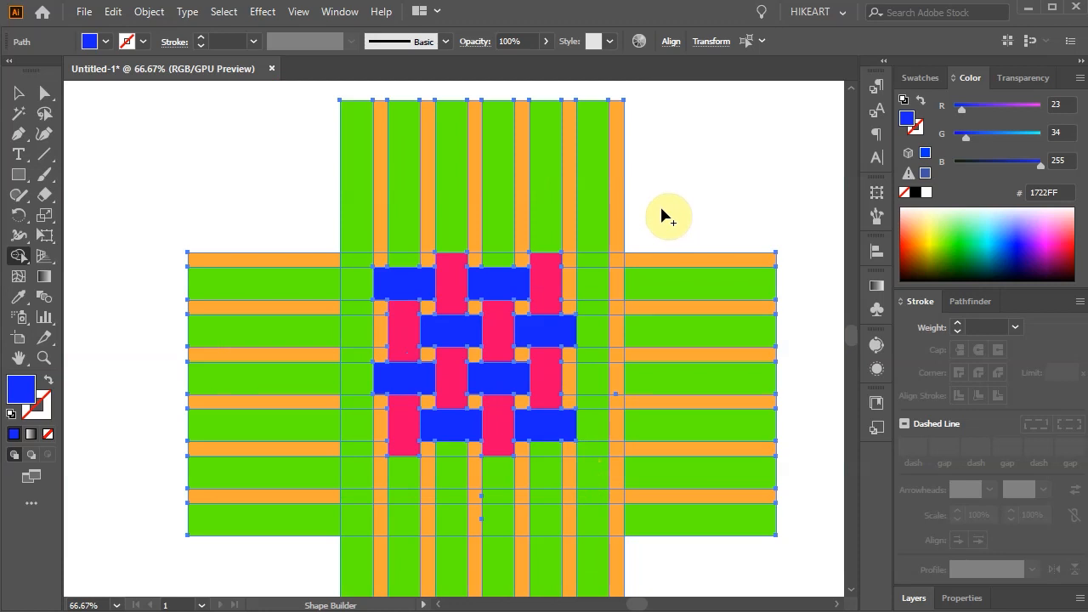
key(shift+alt)
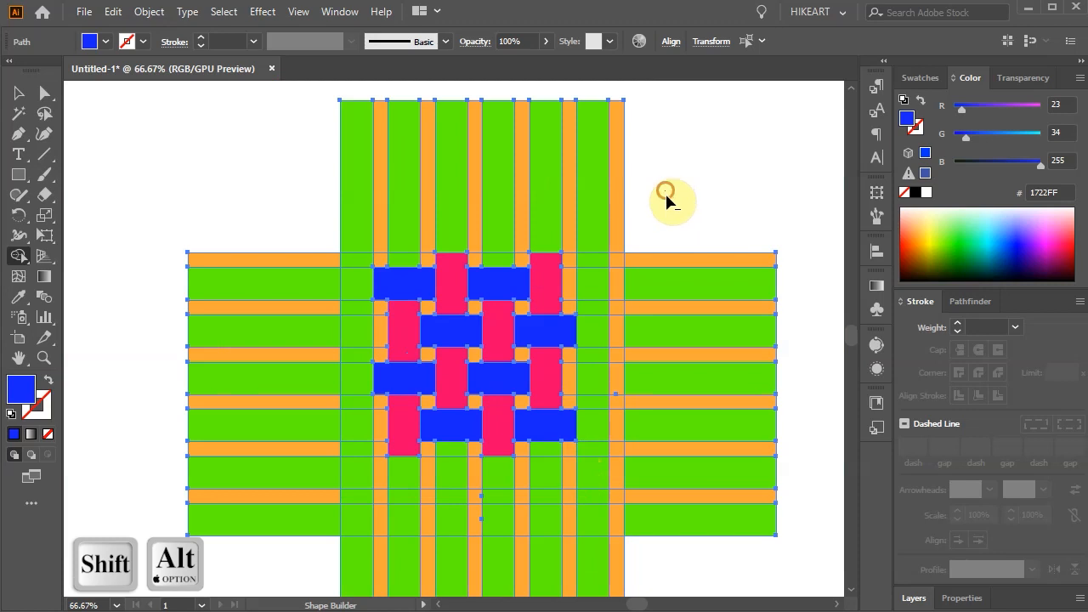
mouse_move(667, 227)
mouse_down()
mouse_move(643, 517)
mouse_move(595, 586)
mouse_up()
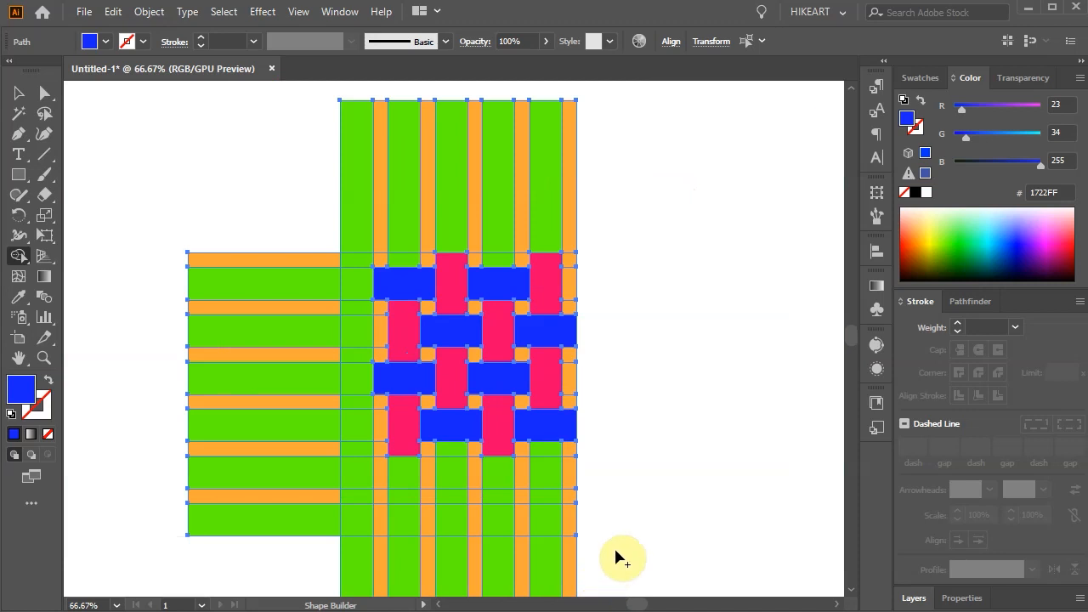
Step: Select all remaining orange and green shapes with the Magic Wand and delete them, leaving only the weave
click(20, 113)
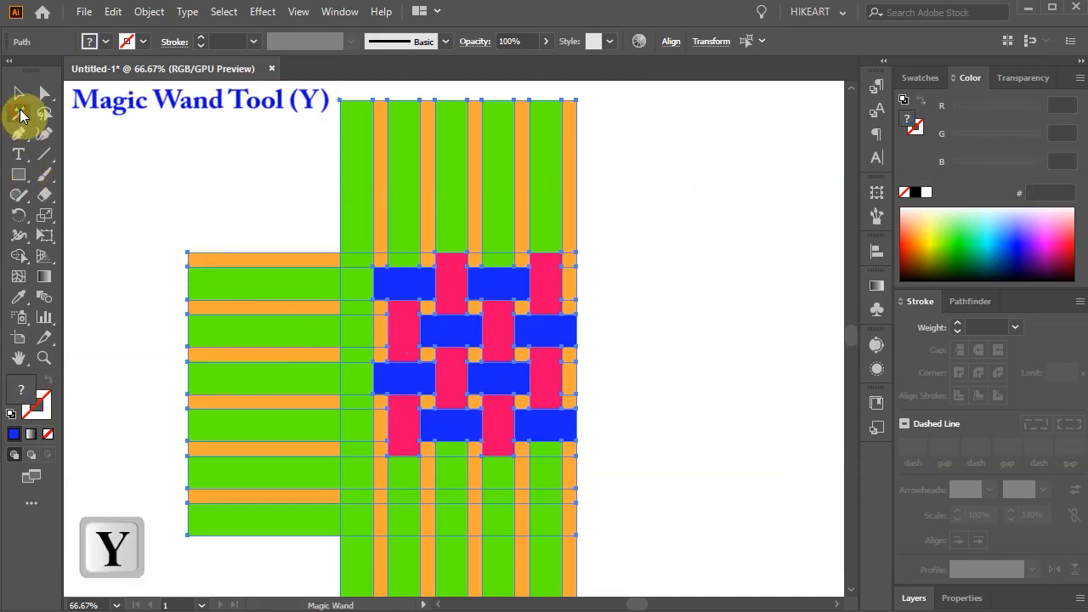
click(263, 261)
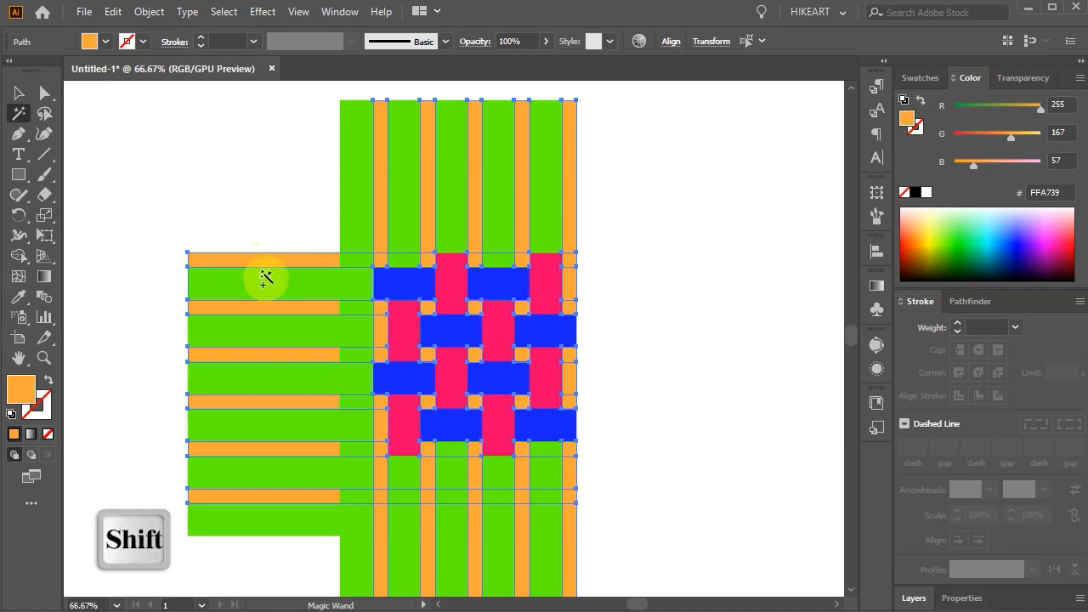
shift+click(271, 286)
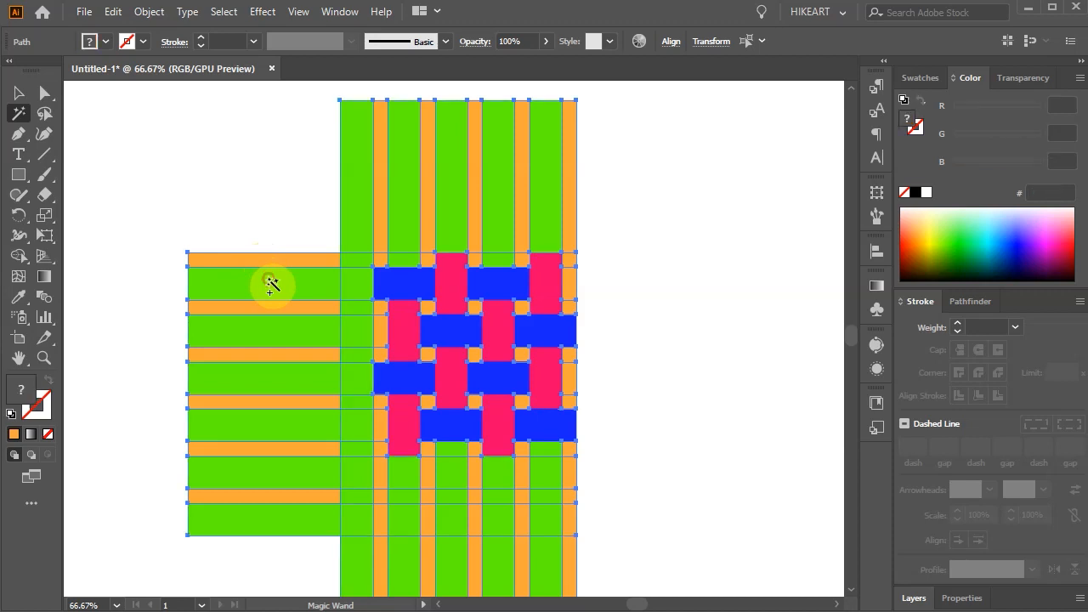
key(Delete)
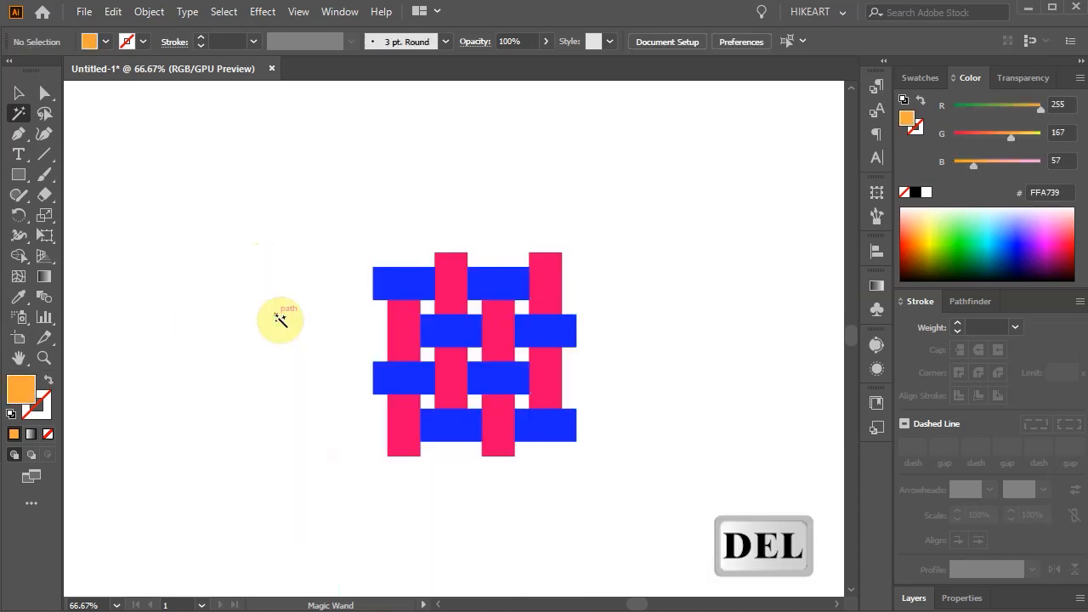
Step: Select the whole weave, add it to the swatches as a pattern, and delete the original artwork from the artboard
key(v)
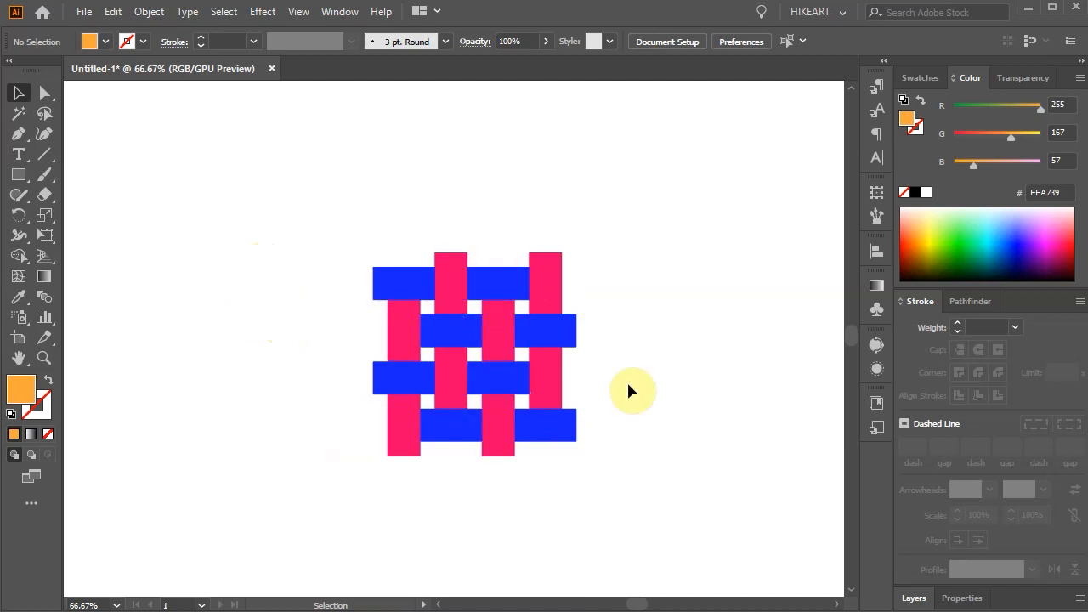
click(919, 78)
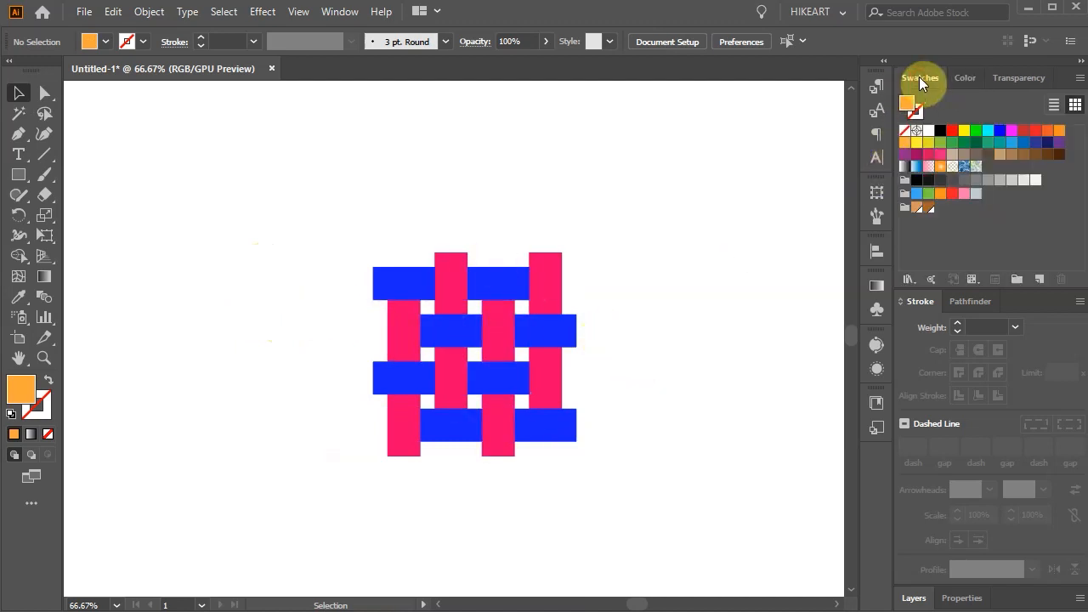
drag(303, 192, 711, 478)
drag(568, 320, 964, 222)
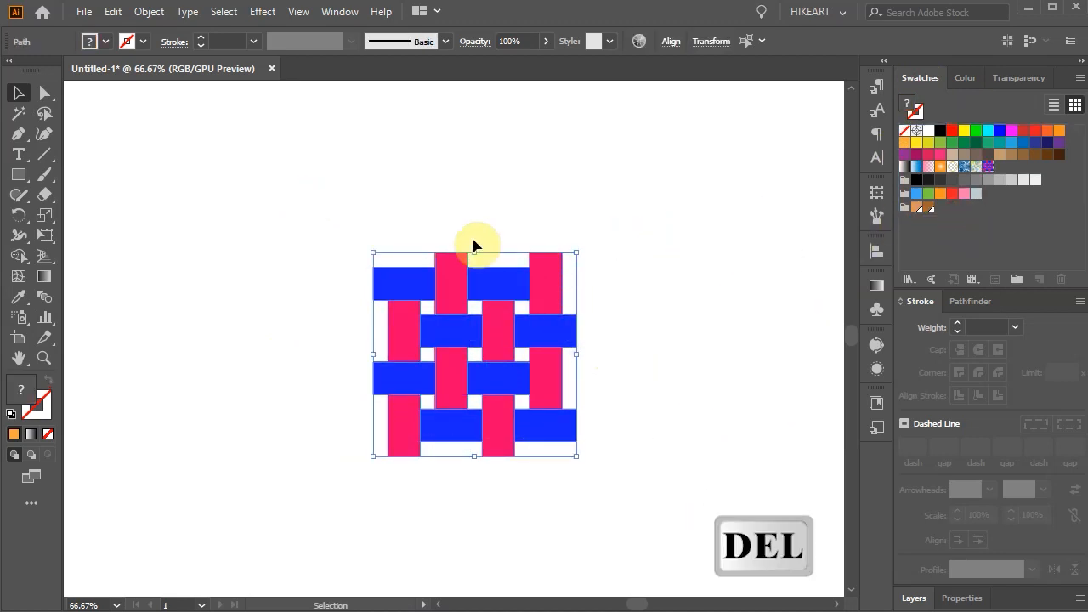
key(Delete)
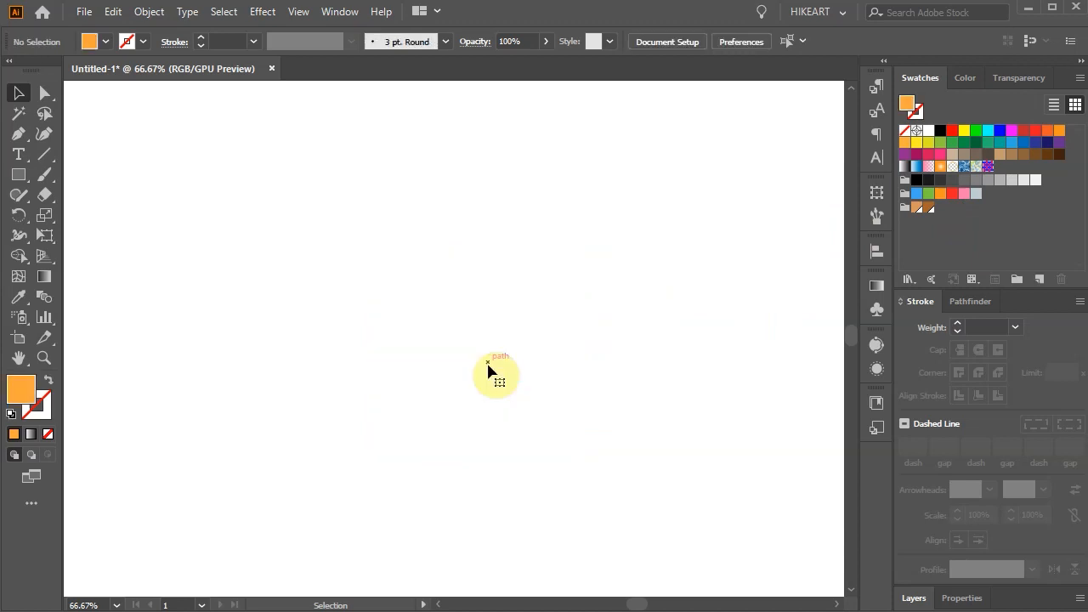
Step: Open the new pattern swatch for editing, name it "weave pattern" and set its tile type to Grid
double_click(991, 170)
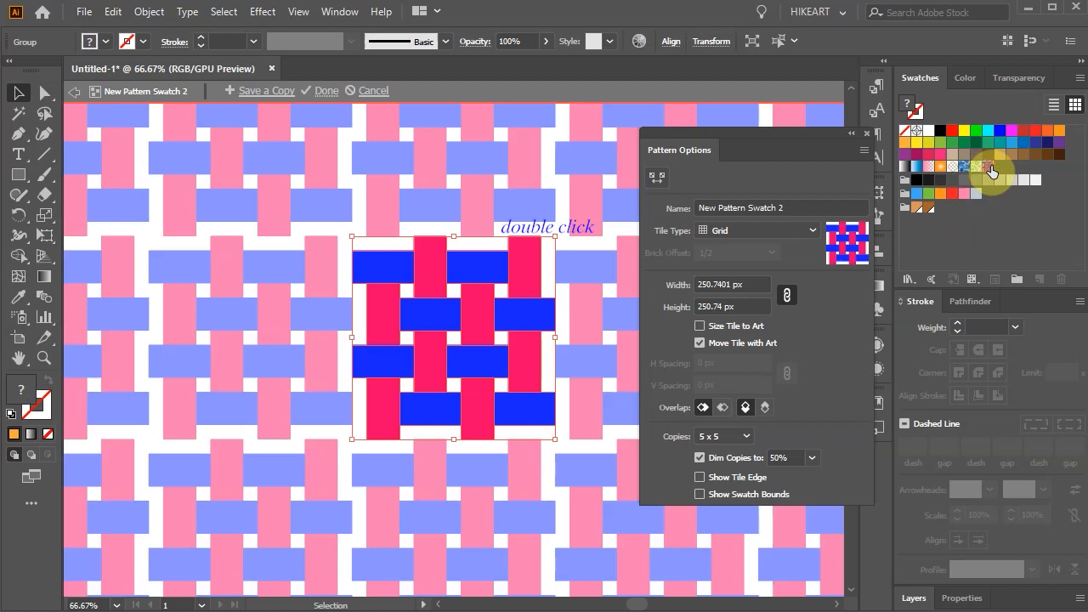
double_click(793, 208)
text(weave pattern)
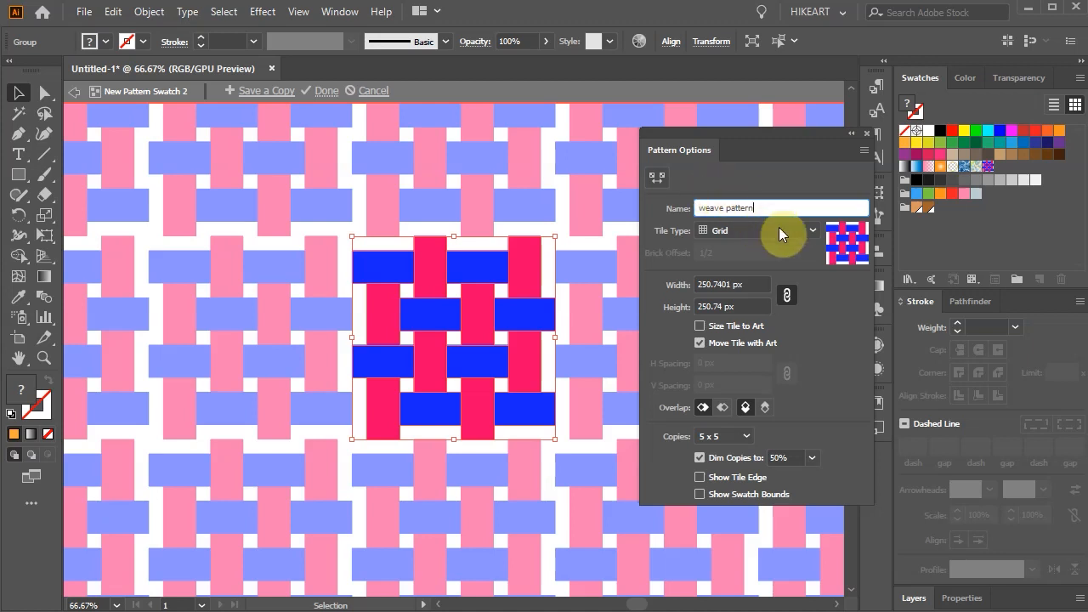
click(813, 230)
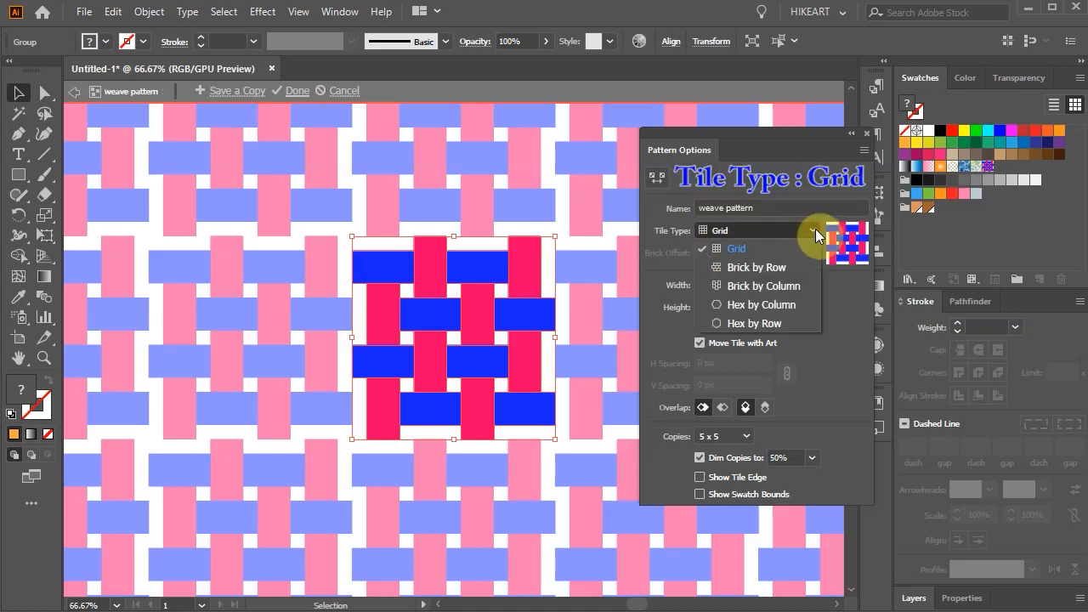
click(739, 247)
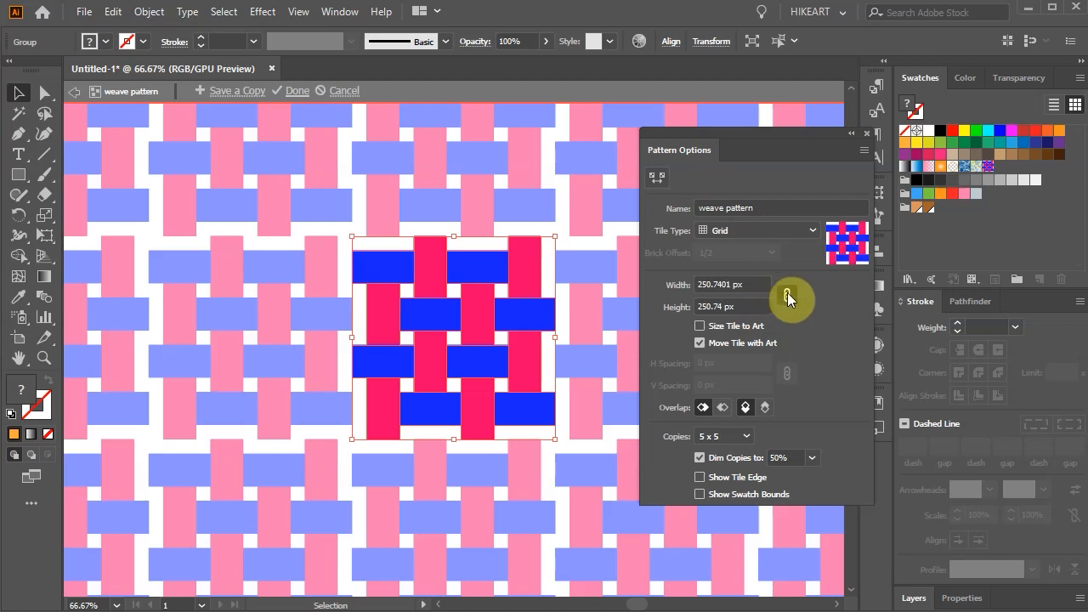
Step: Reduce the pattern tile's width to 233 px with width and height linked, closing the gaps between the repeats
click(787, 294)
scroll(474, 336, up, 2)
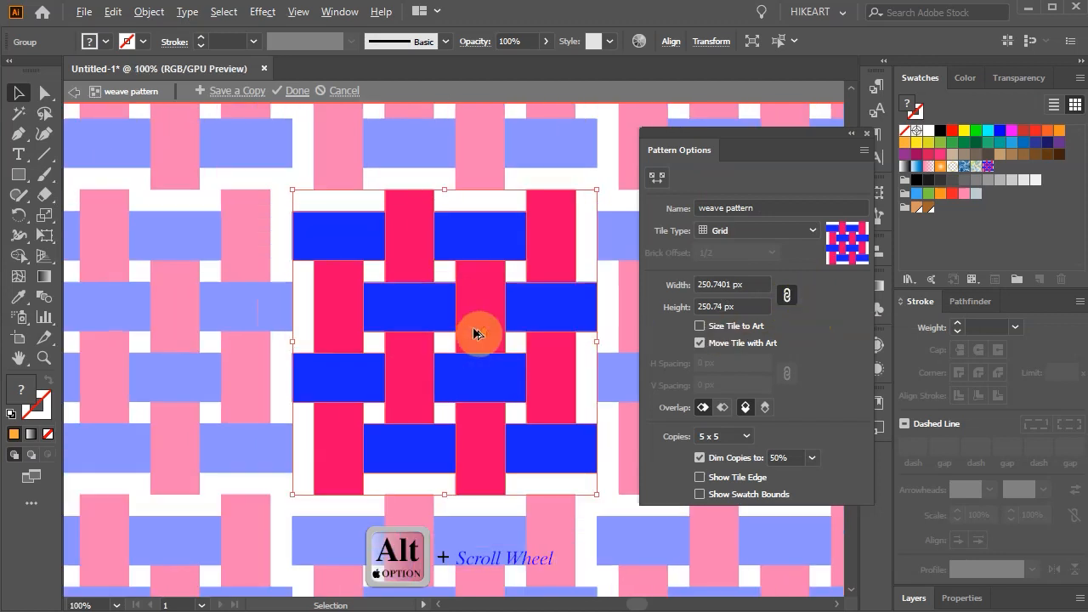
key(space)
drag(475, 336, 407, 364)
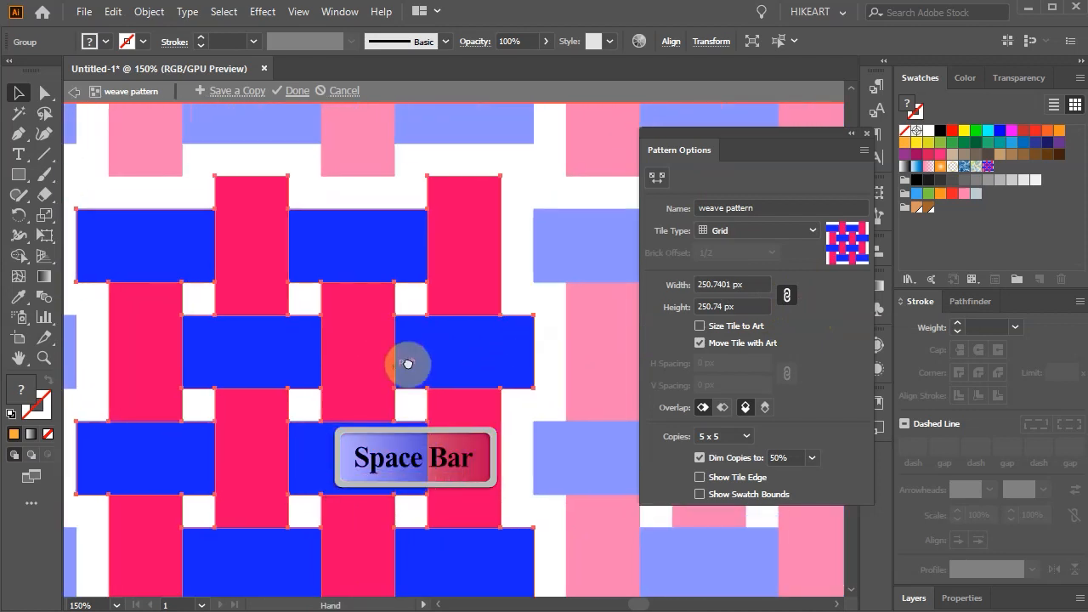
drag(728, 285, 682, 284)
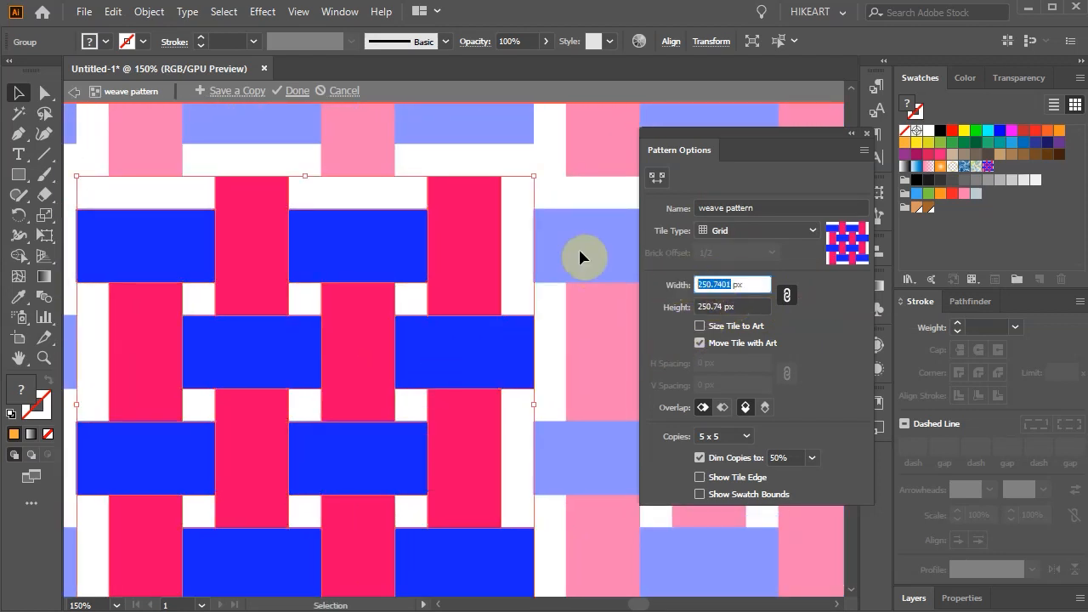
key(Down)
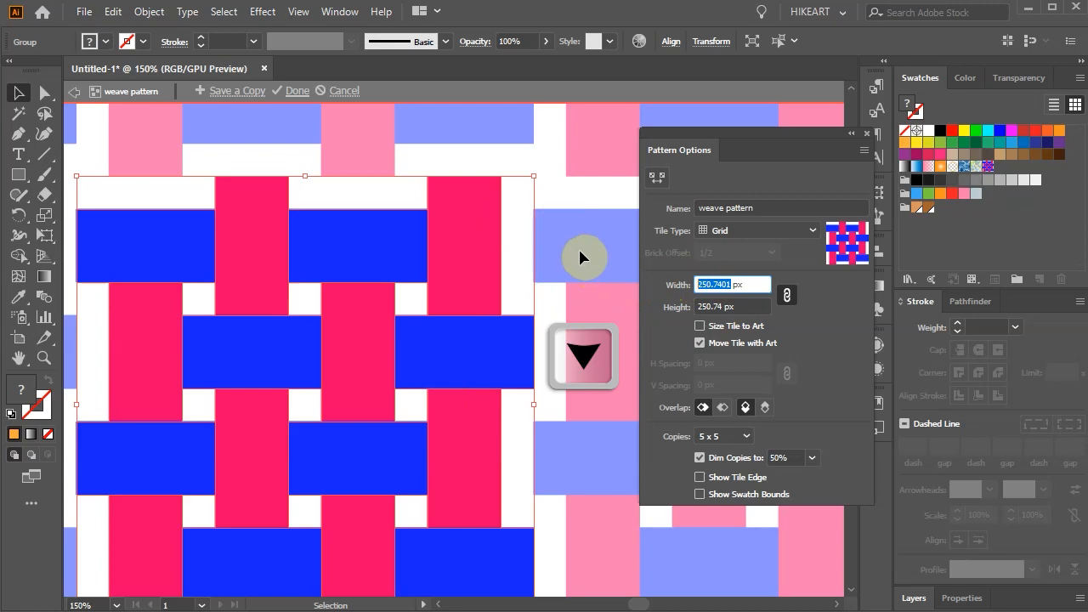
key(Down)
key(Down)
key(Down)
key(Down)
key(Down)
key(Down)
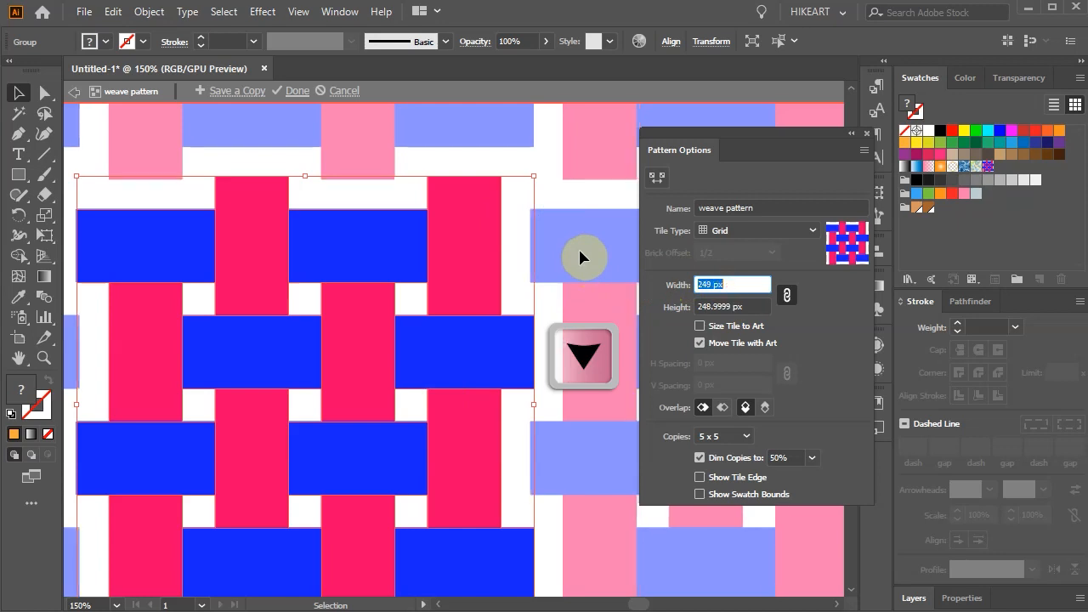
key(Down)
key(Down)
key(Down)
key(Down)
key(Down)
key(Down)
key(Down)
key(Down)
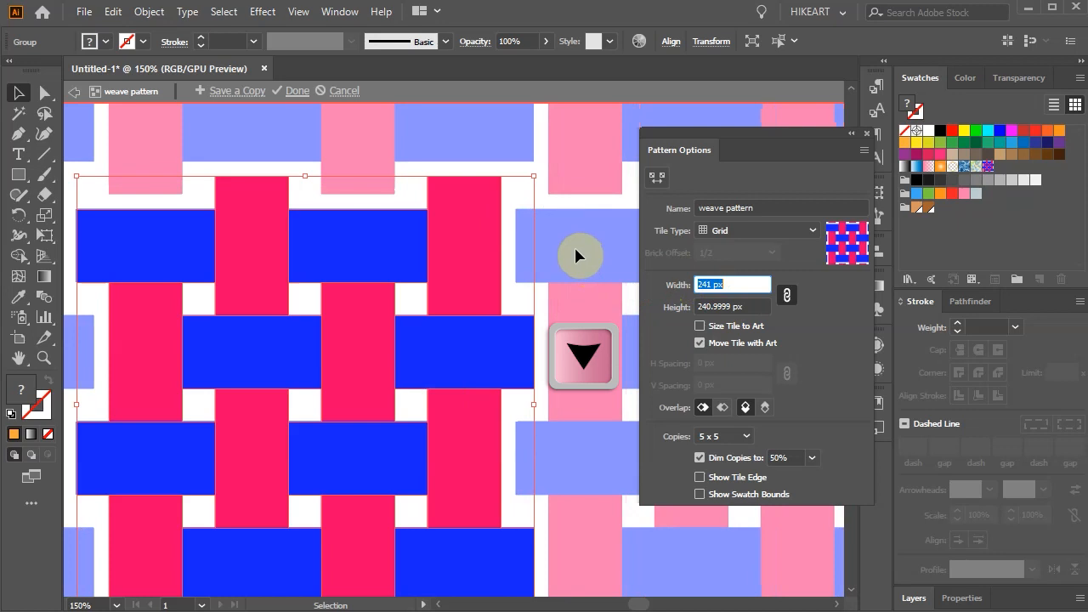
key(Down)
key(Down)
key(Down)
key(Down)
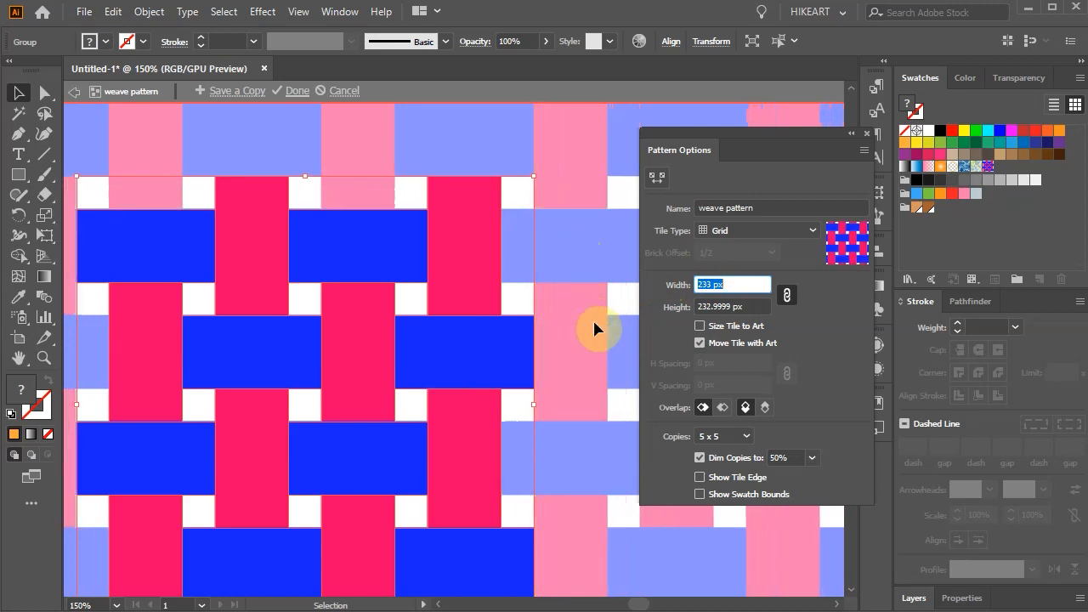
scroll(440, 335, down, 3)
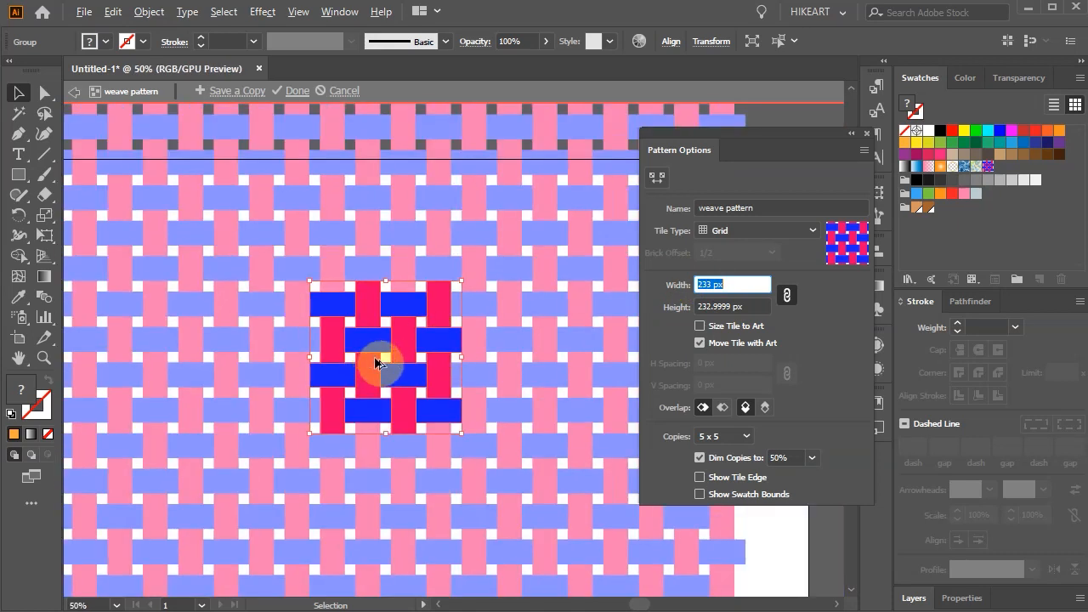
scroll(357, 354, up, 3)
scroll(357, 354, down, 1)
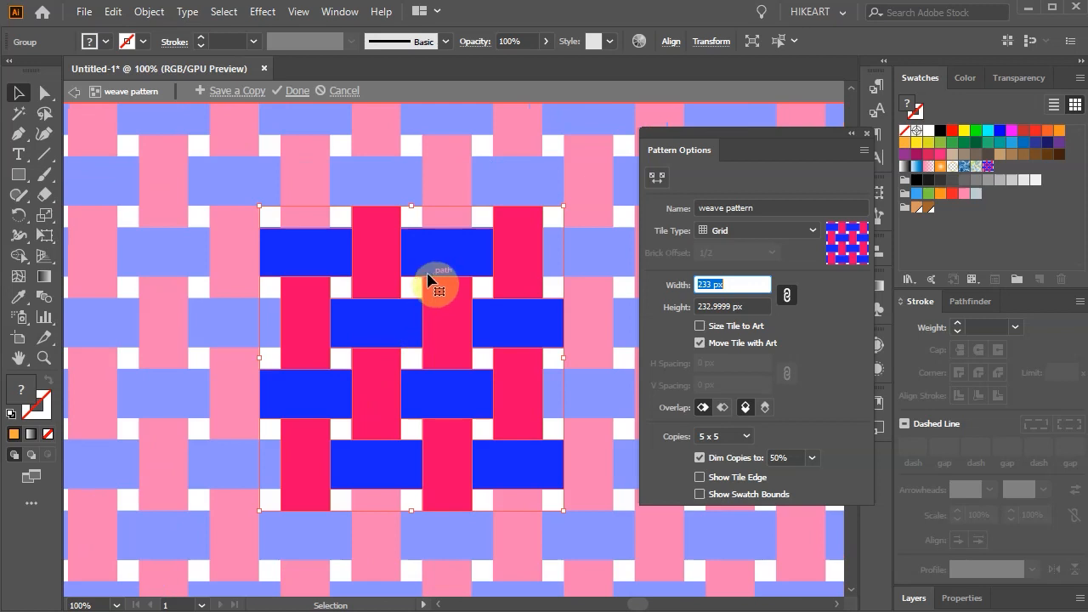
Step: Use the Magic Wand to recolour all blue blocks brown (165, 98, 42) and all pink blocks light orange (219, 149, 93)
key(y)
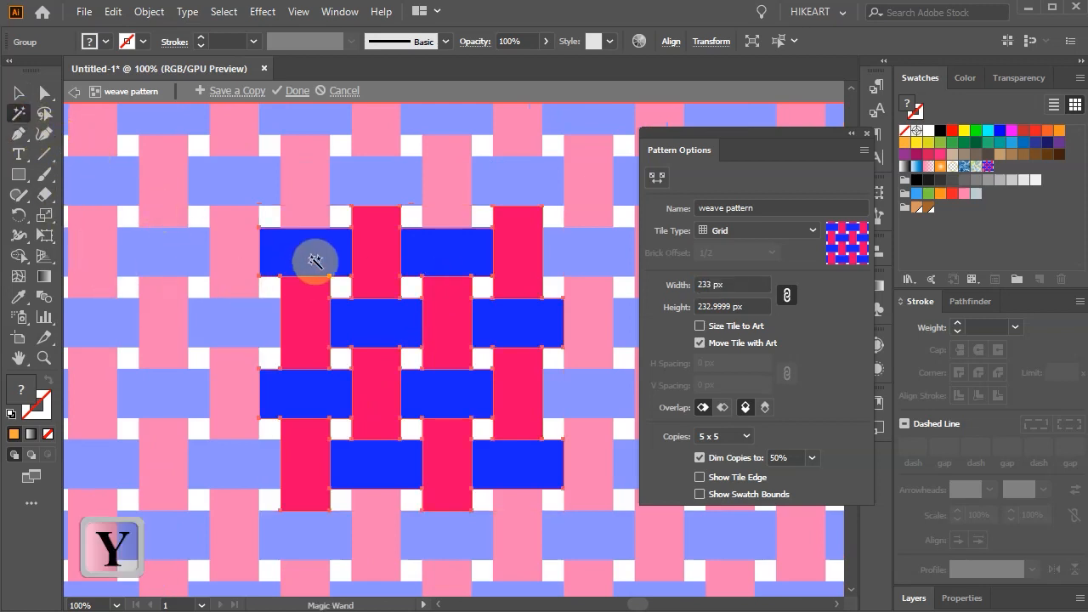
click(313, 257)
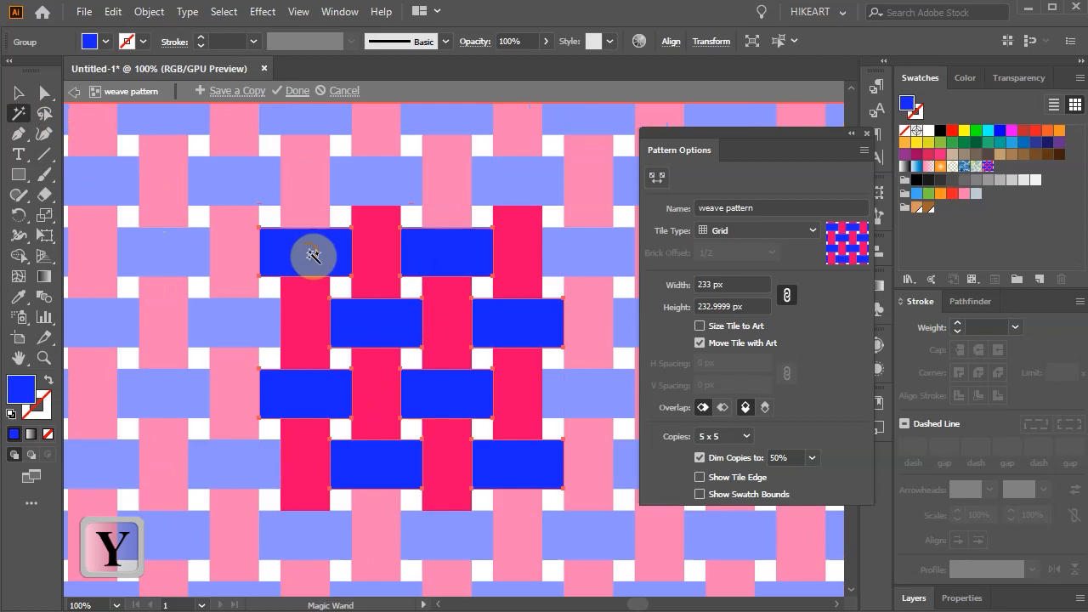
click(927, 209)
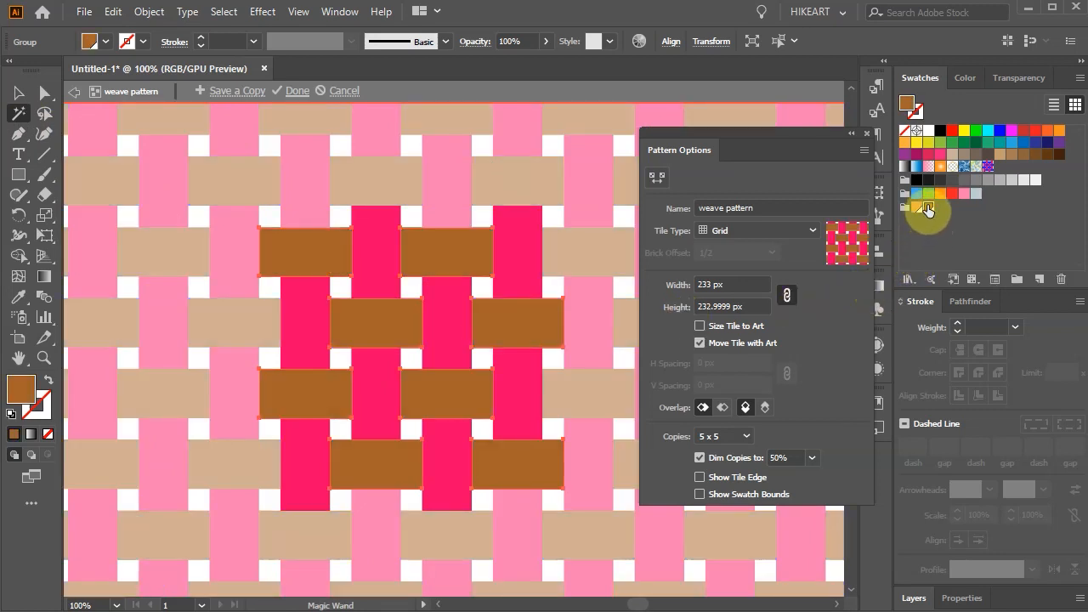
click(379, 241)
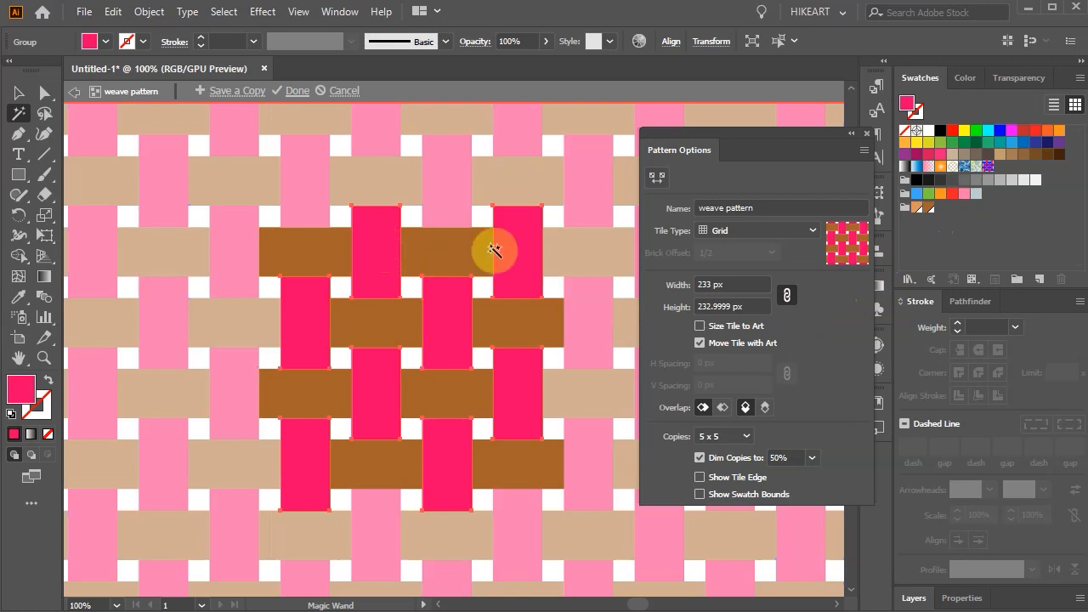
click(916, 208)
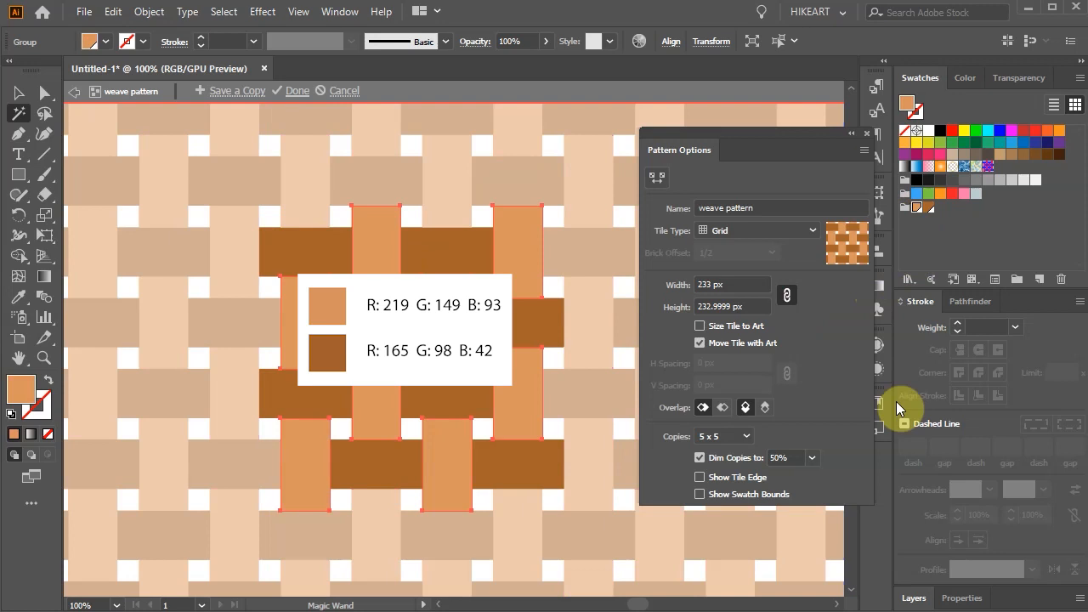
Step: Select all blocks of the tile, apply a 1 pt black stroke, and exit pattern editing
key(v)
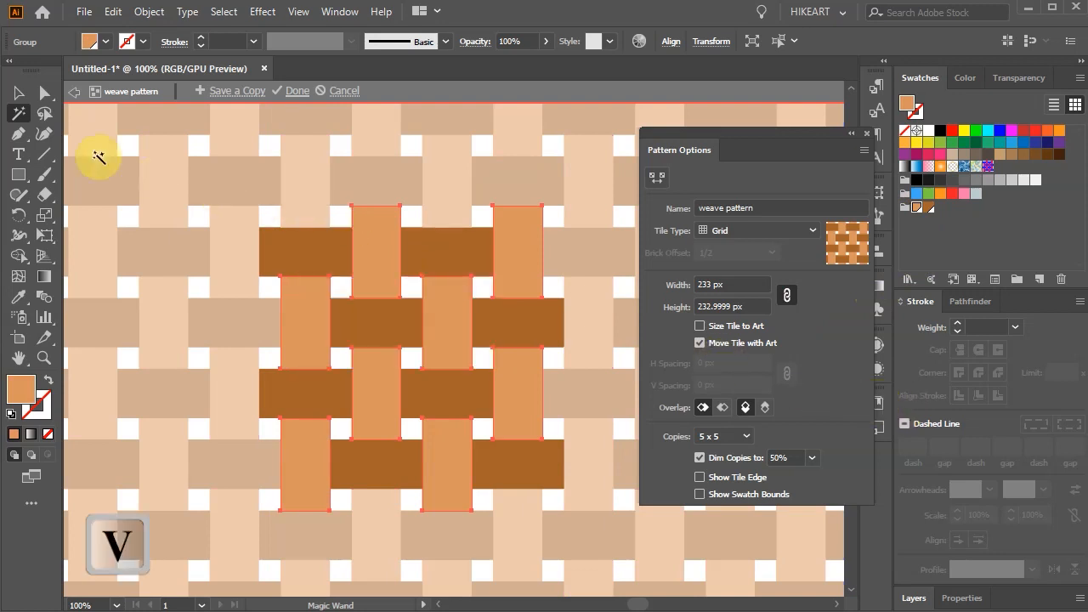
click(25, 101)
drag(226, 162, 592, 534)
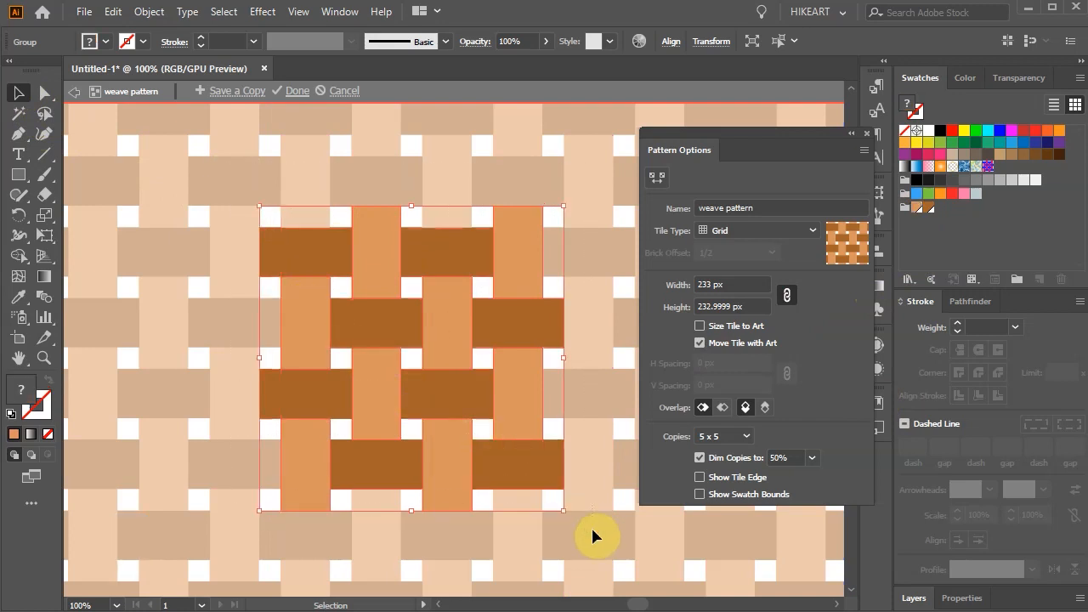
click(33, 416)
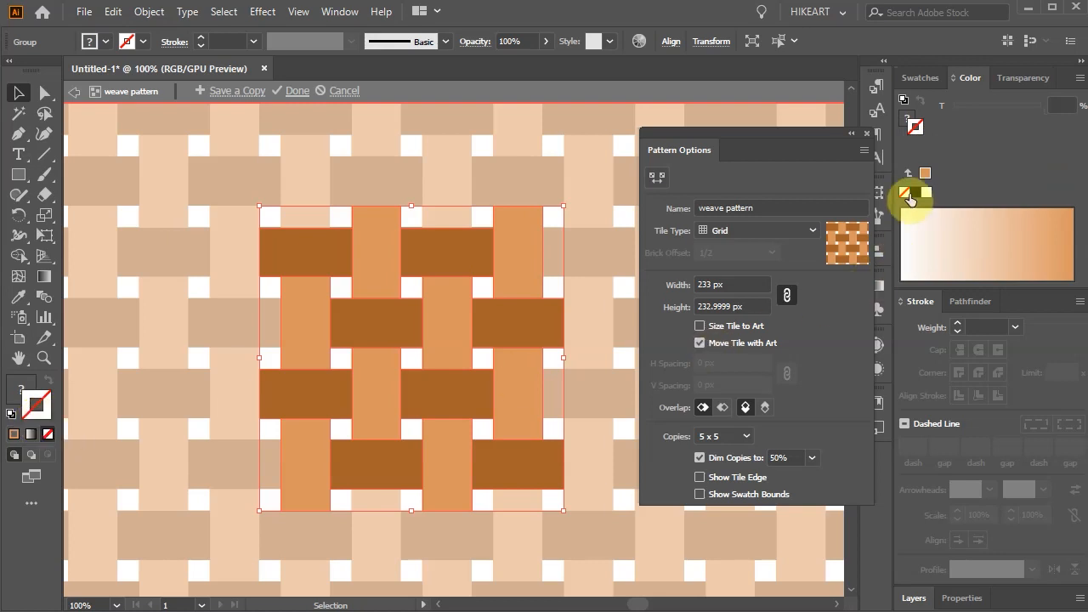
click(915, 194)
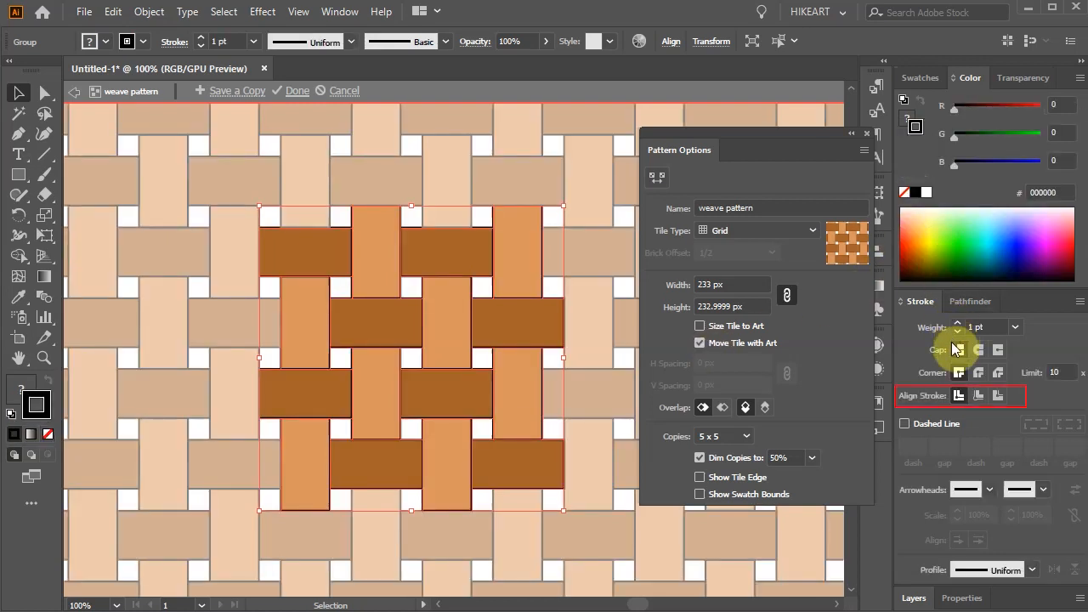
scroll(518, 292, up, 5)
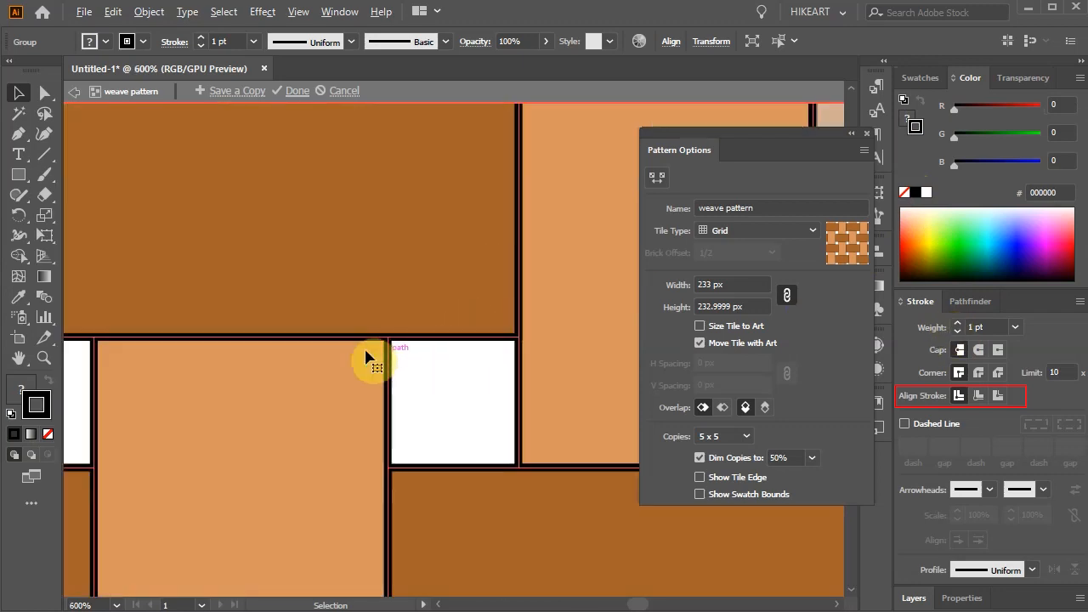
scroll(369, 389, down, 5)
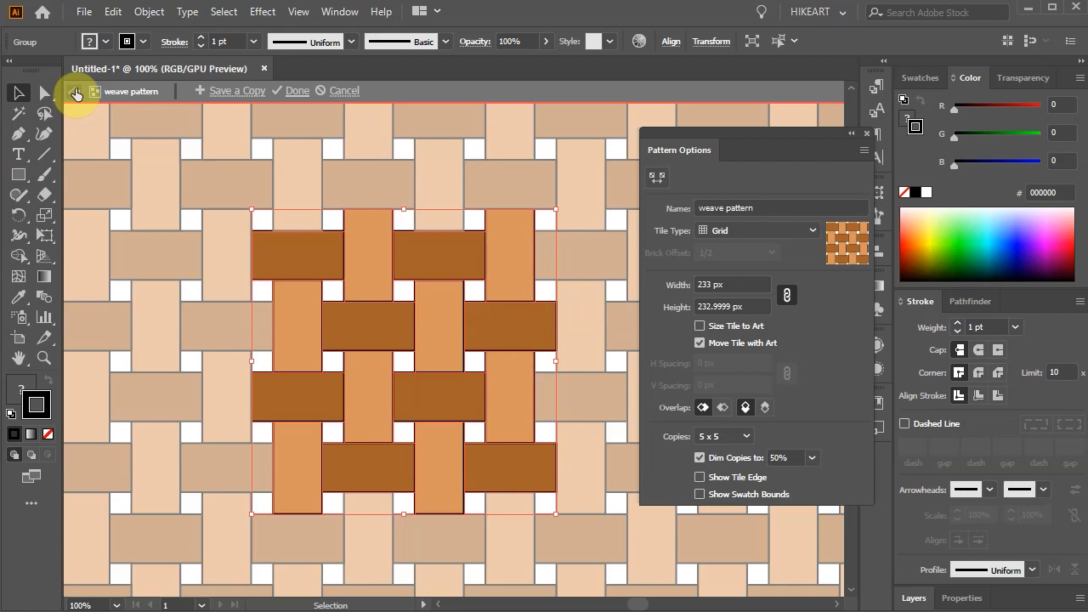
click(74, 92)
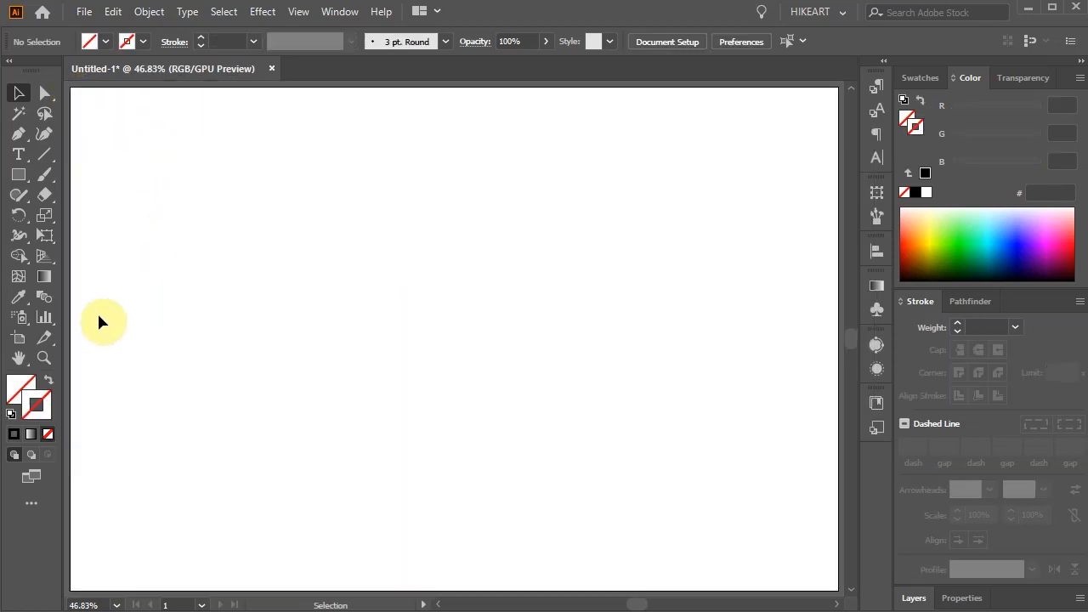
Step: Set the fill to the weave pattern swatch and draw a large rectangle across the middle of the artboard
click(15, 390)
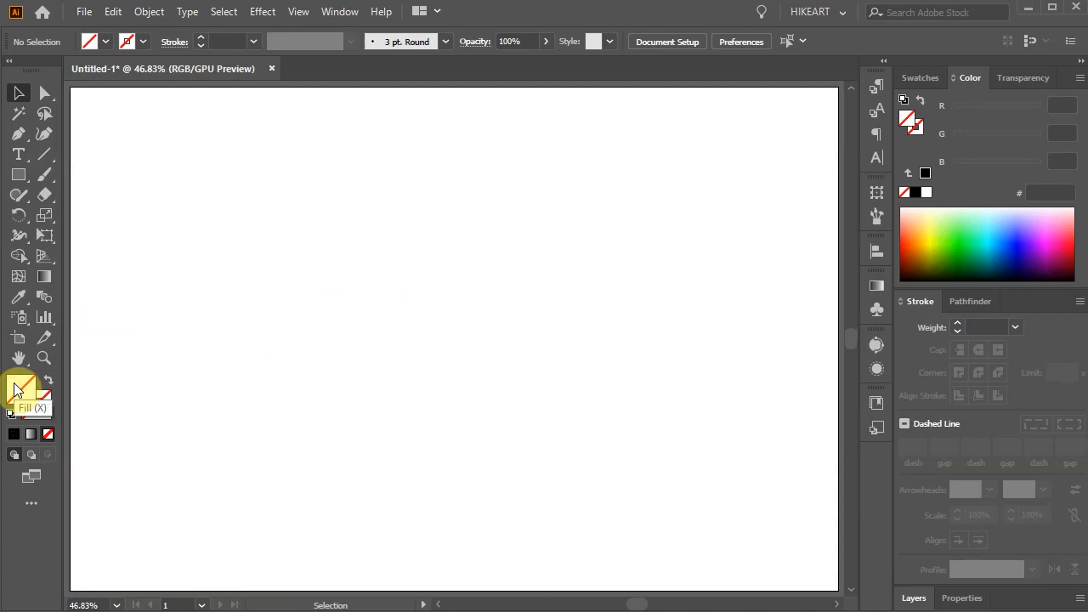
click(935, 82)
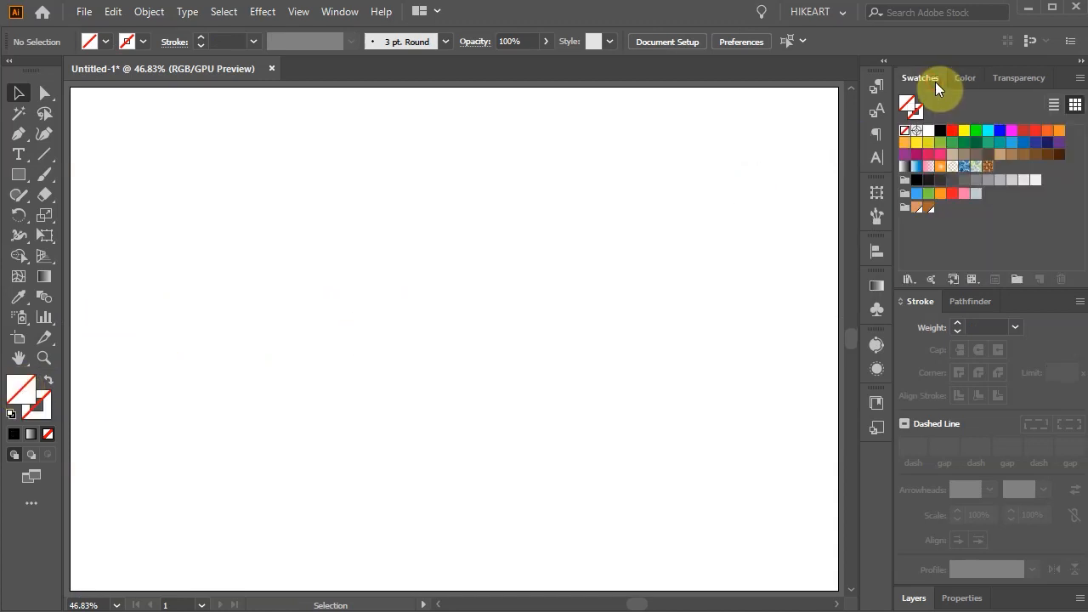
click(989, 167)
key(l)
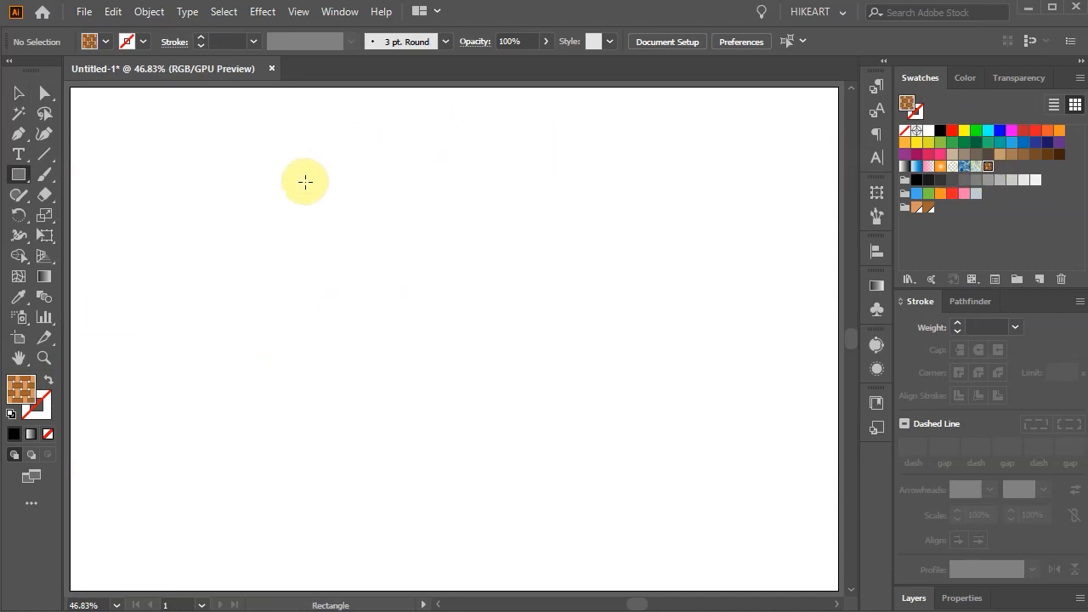
drag(132, 138, 393, 423)
ctrl+click(455, 435)
key(m)
drag(504, 139, 773, 365)
ctrl+click(708, 501)
right_click(19, 174)
click(85, 258)
drag(383, 406, 504, 571)
key(ctrl+a)
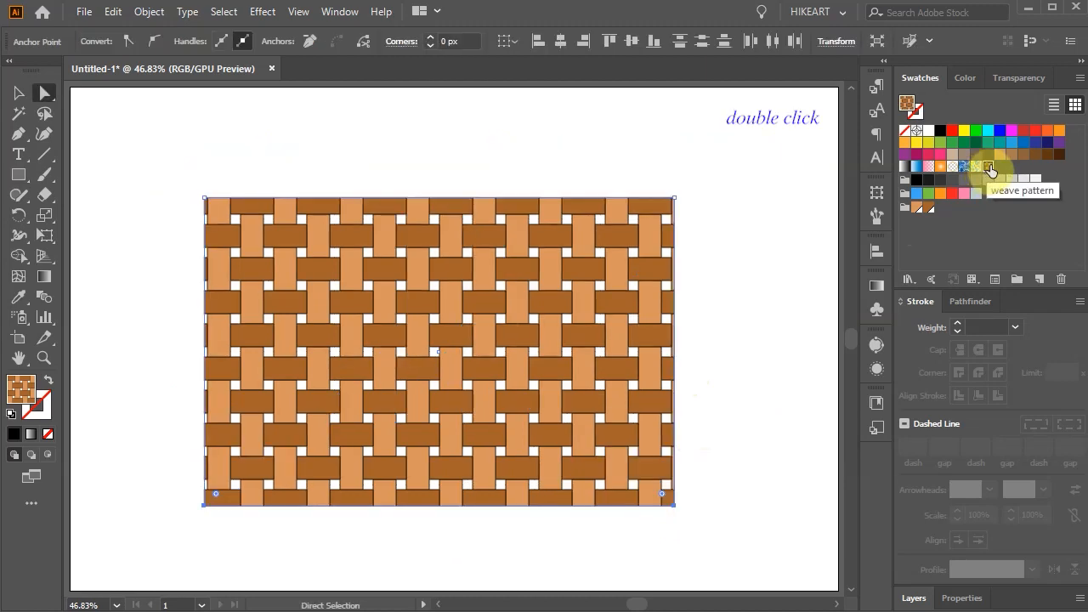
Step: Open the weave pattern swatch for editing and scale all its blocks down proportionally to roughly three quarters of their size
double_click(990, 171)
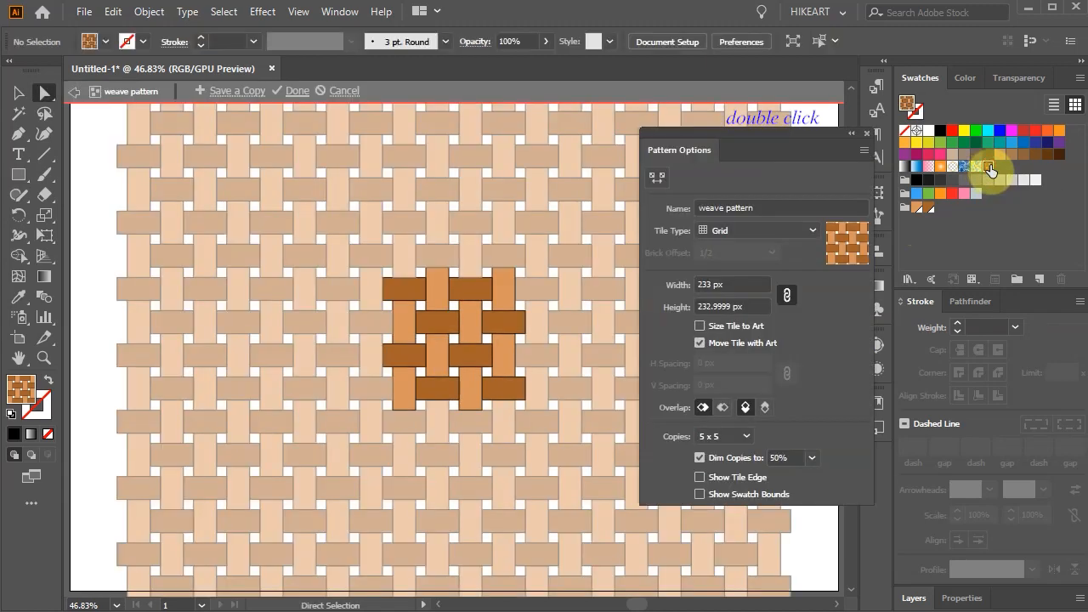
key(v)
click(564, 440)
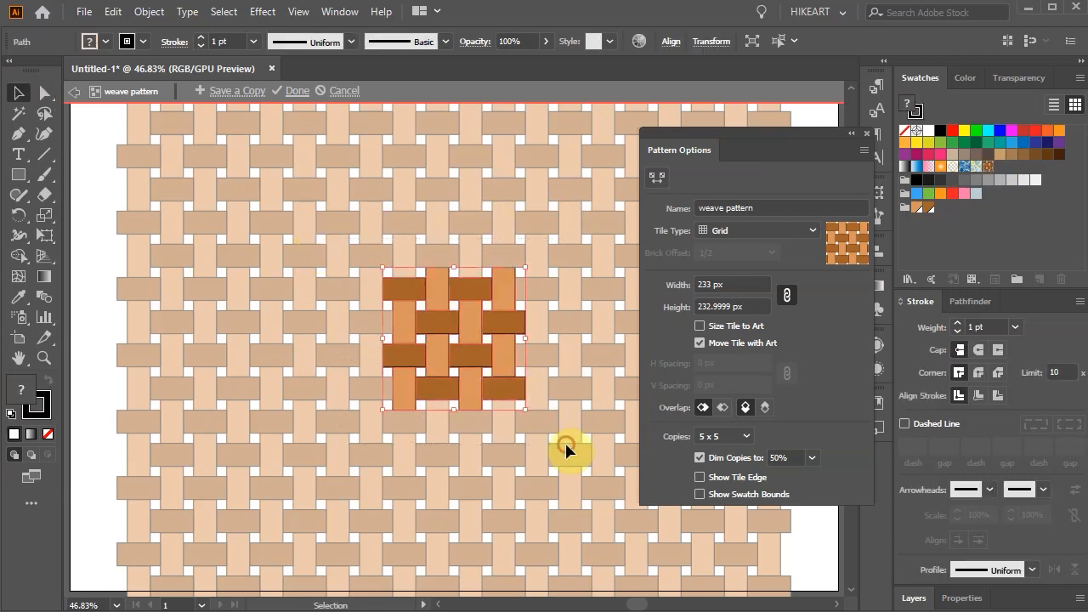
drag(523, 407, 508, 392)
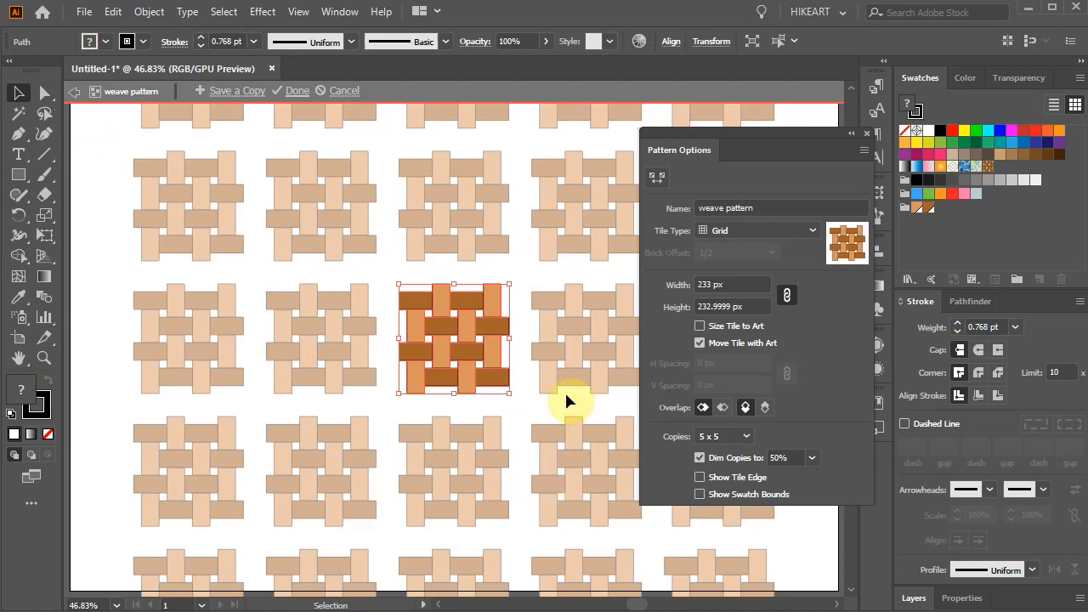
scroll(519, 345, up, 4)
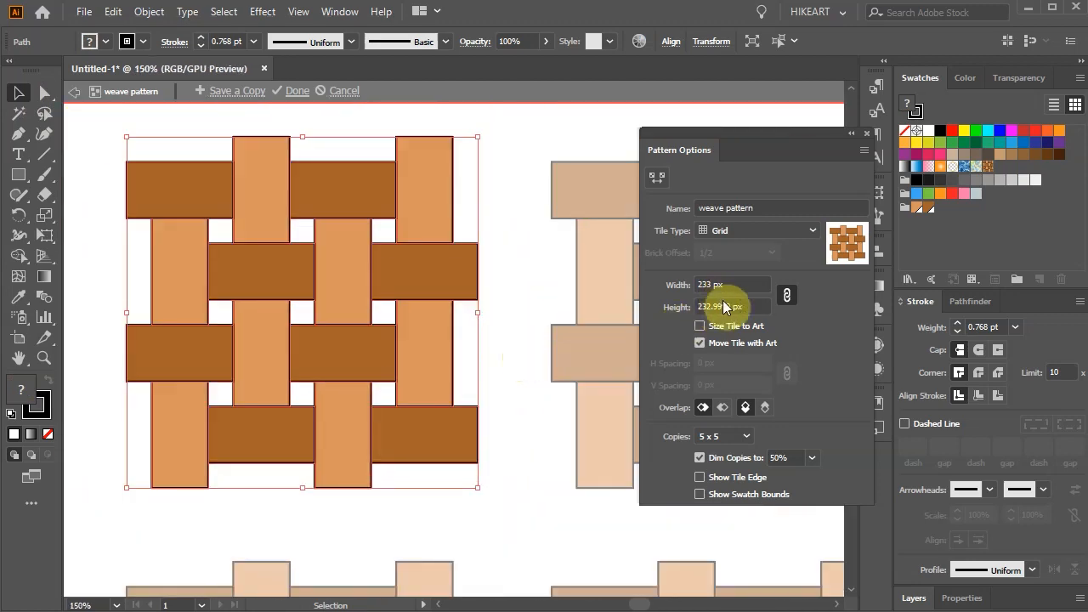
Step: Reduce the pattern tile's width to 179 px with the height linked, closing the gaps between repeats, and exit pattern editing
click(711, 283)
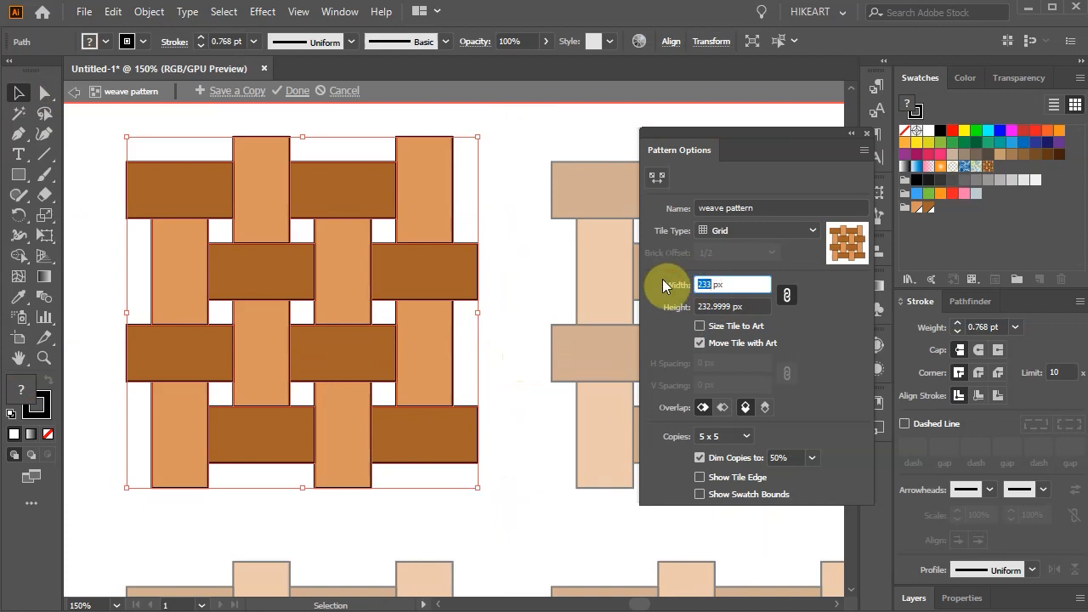
key(Down)
key(Down)
key(Down)
key(Down)
key(Down)
key(Down)
key(Down)
key(Down)
key(Down)
key(Down)
key(Down)
key(Down)
key(Down)
key(Down)
key(Down)
key(Down)
key(Down)
key(Down)
key(Down)
key(Down)
key(Down)
key(Down)
key(Down)
key(Down)
key(Down)
key(Down)
key(Down)
key(Down)
key(Down)
key(Down)
key(Down)
key(Down)
key(Down)
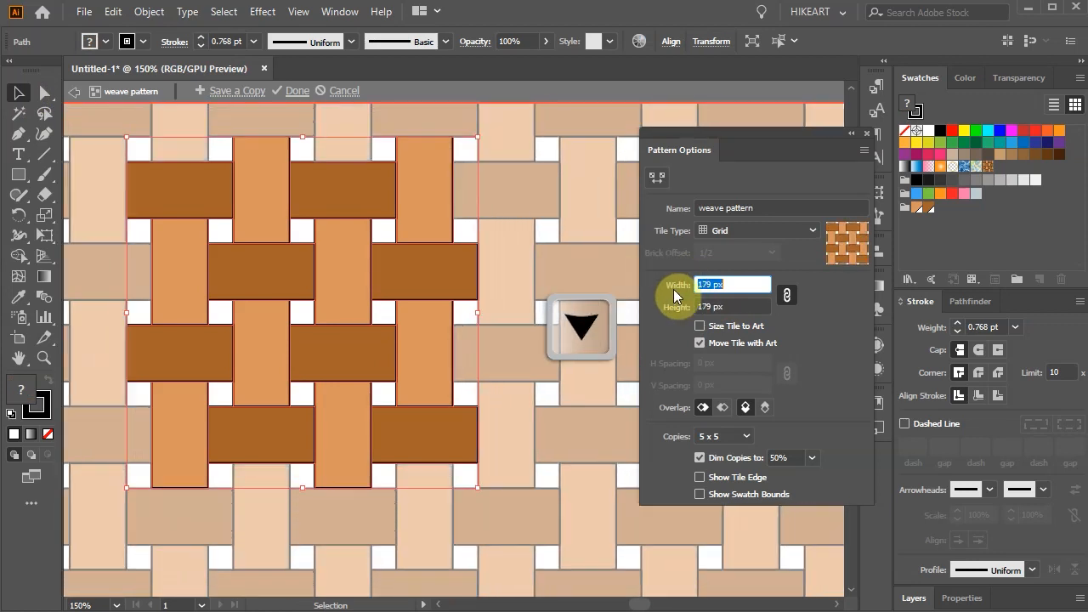
click(74, 92)
key(ctrl+0)
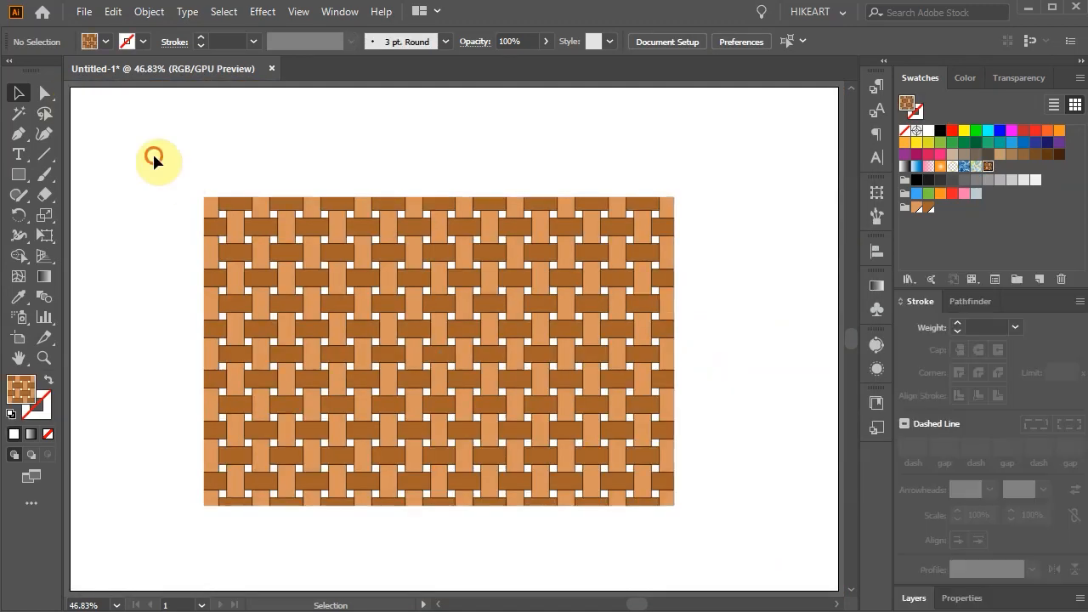
Step: Paste a copy of the pattern-filled rectangle directly behind the original and fill the copy with black
drag(153, 157, 749, 535)
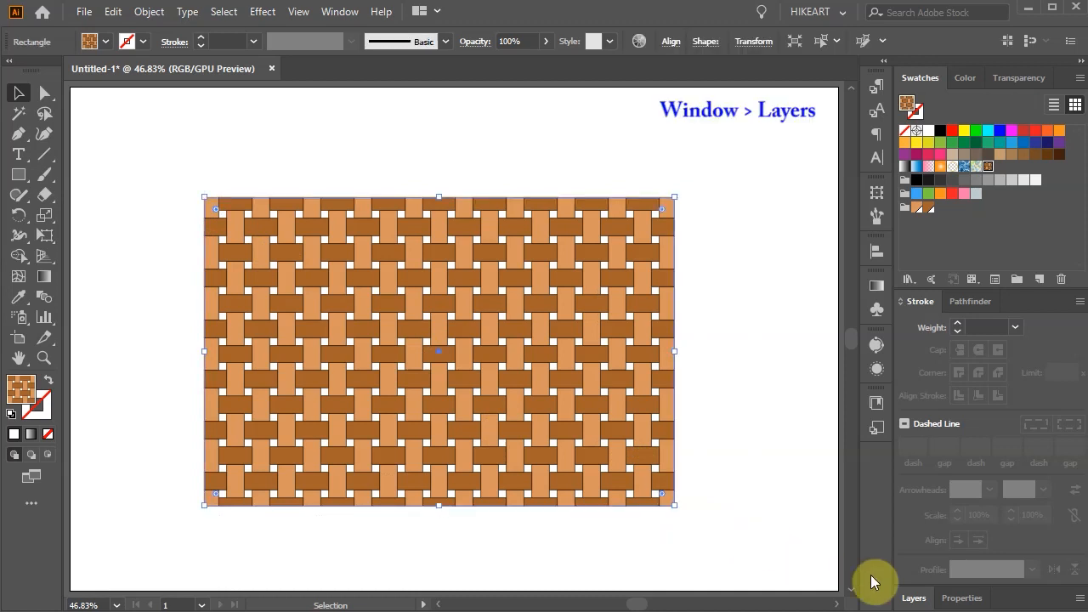
click(912, 596)
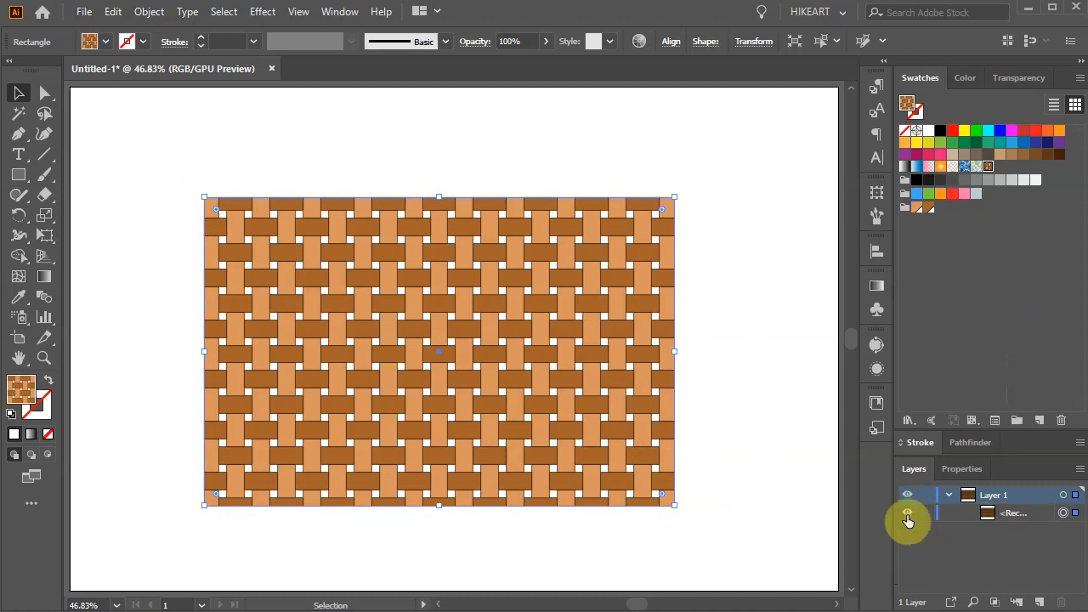
key(ctrl+c)
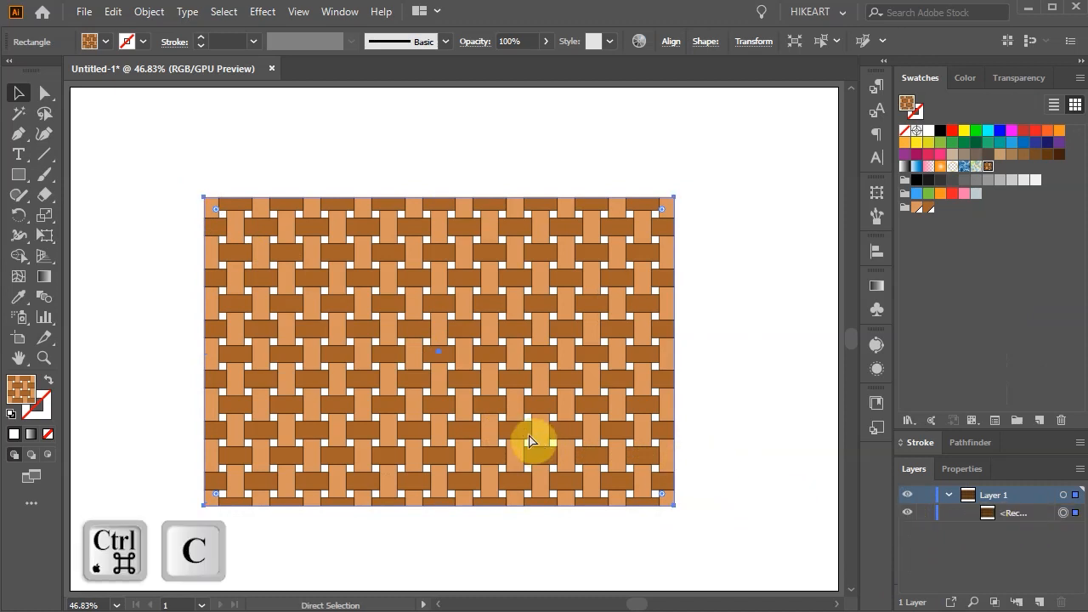
key(ctrl+b)
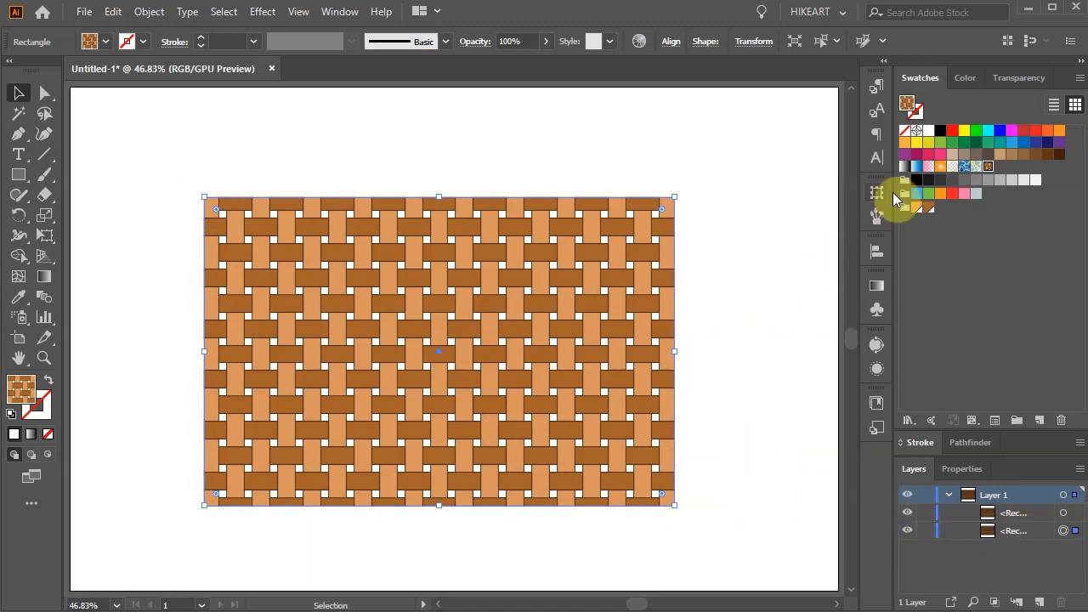
click(940, 132)
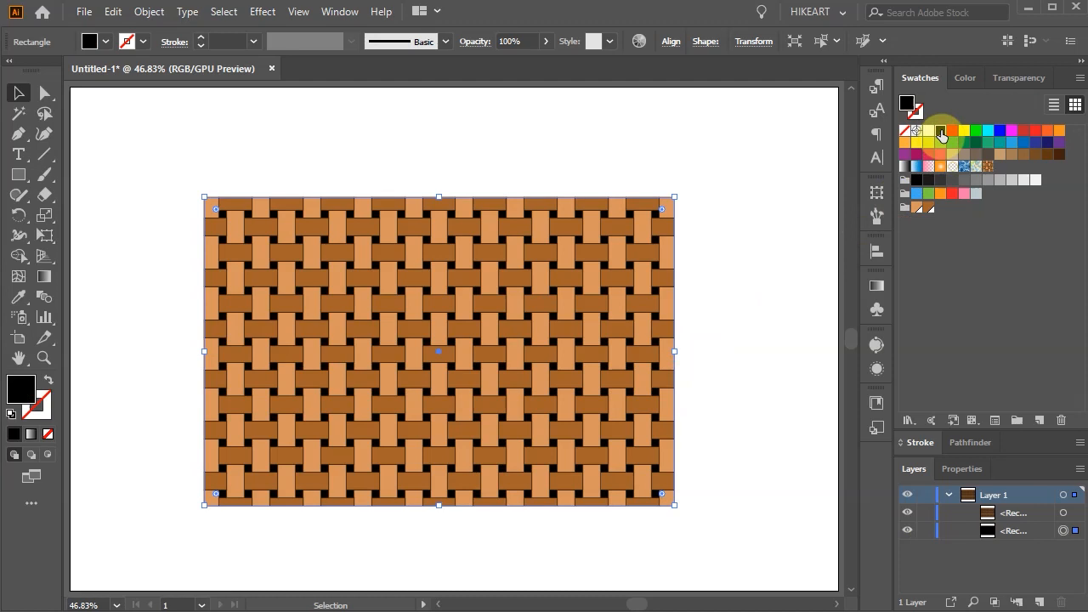
click(714, 381)
Step: Round the two lower corners of both stacked rectangles together, leaving the upper corners square
key(a)
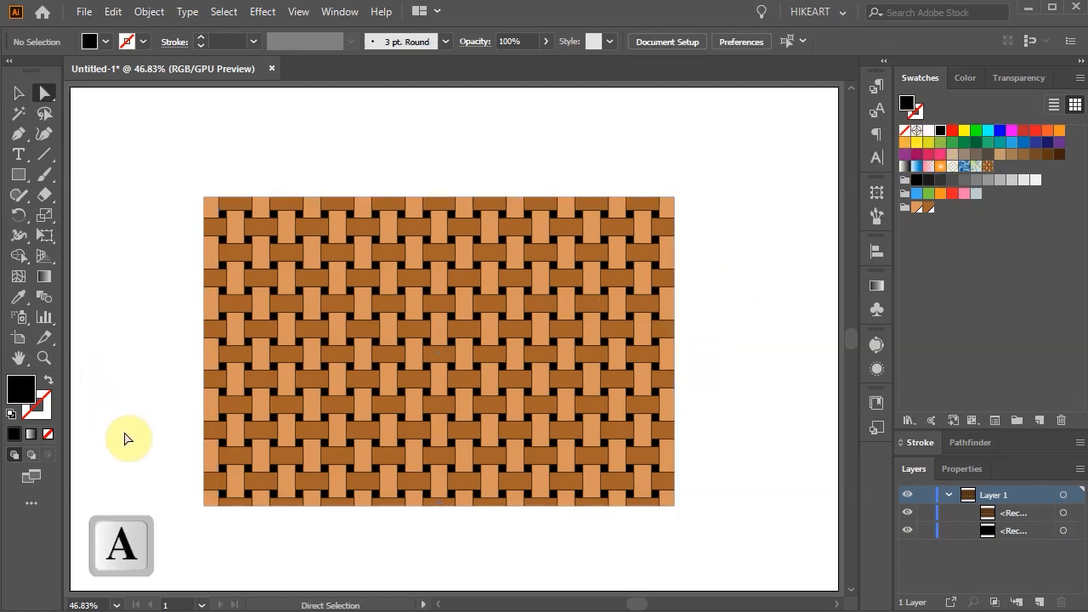
drag(136, 446, 729, 558)
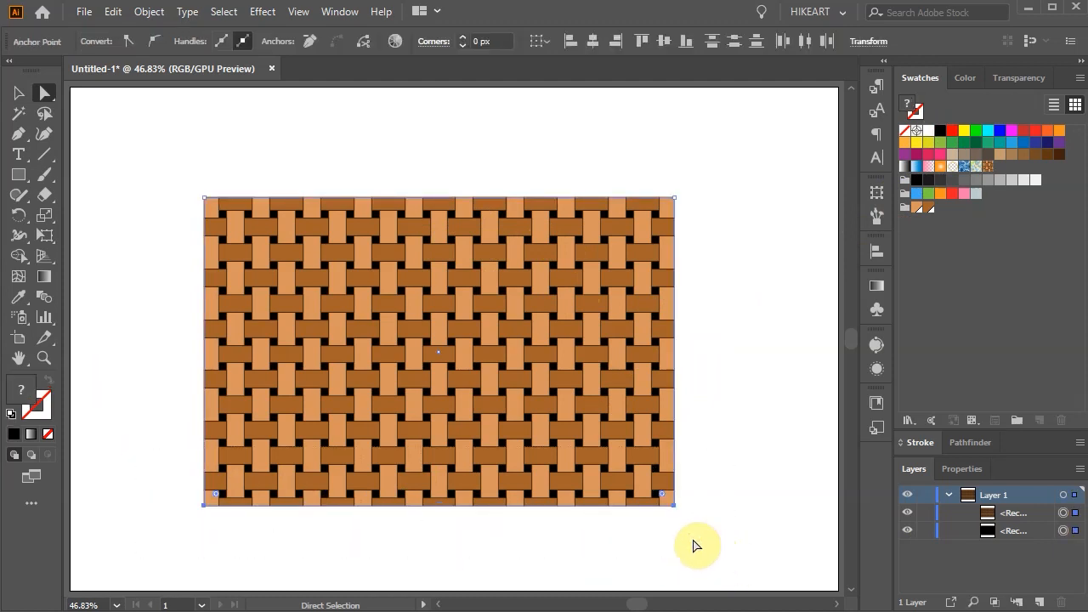
drag(663, 498, 625, 443)
click(767, 501)
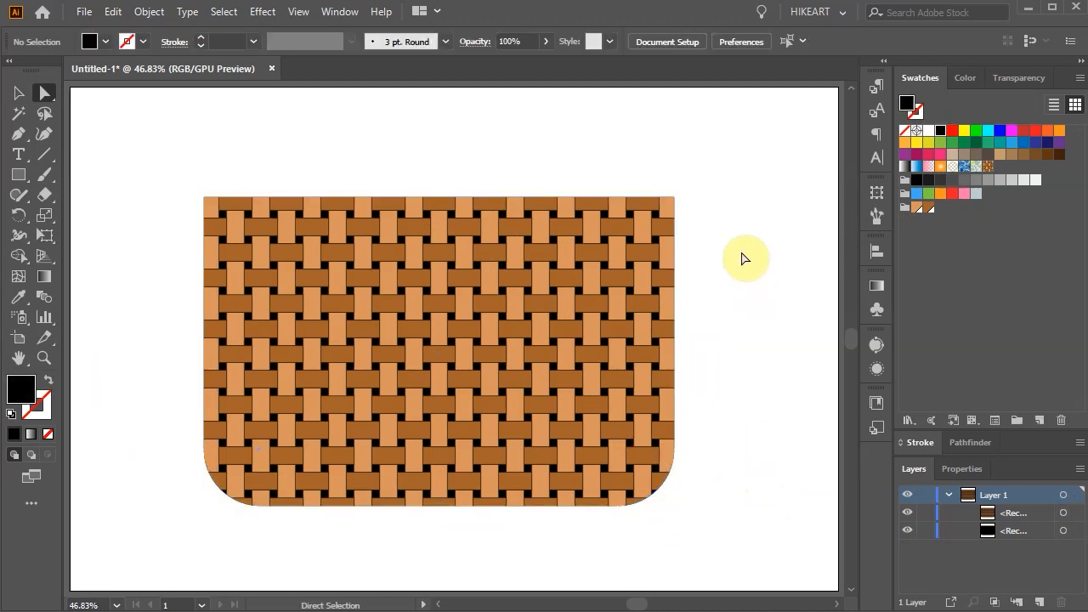
Step: Draw a thin black rectangle along the bag's upper edge and pull a new midpoint anchor on its lower edge down into a pointed flap
key(m)
drag(205, 197, 672, 222)
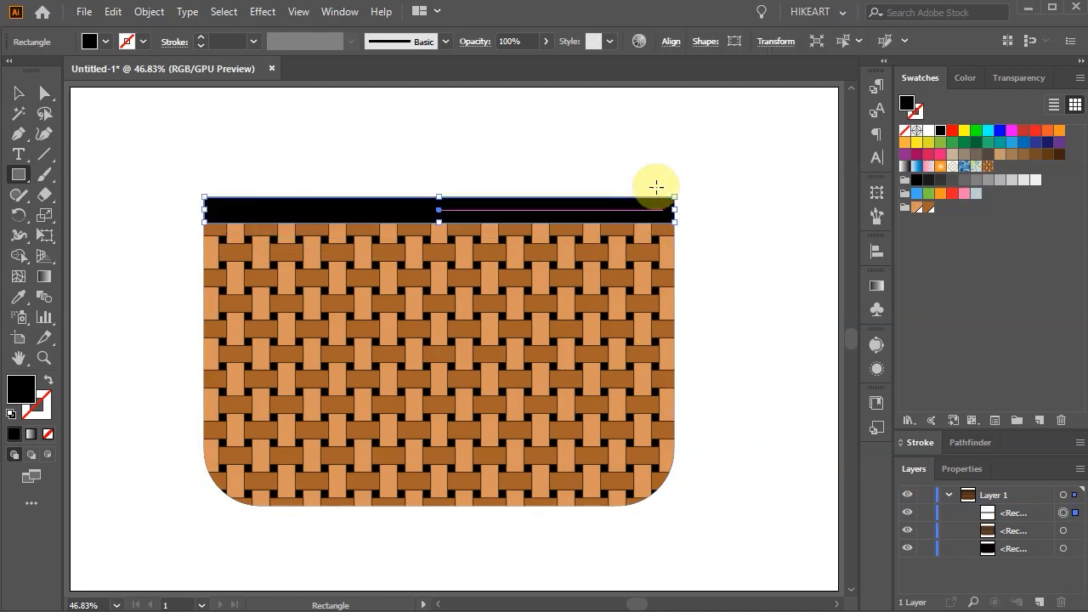
key(plus)
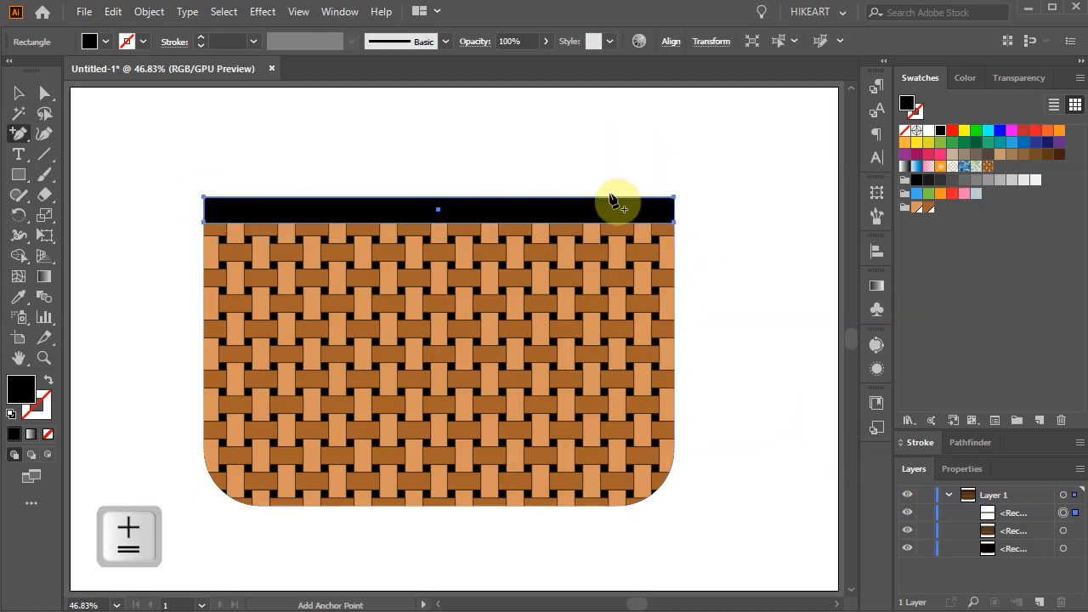
click(437, 223)
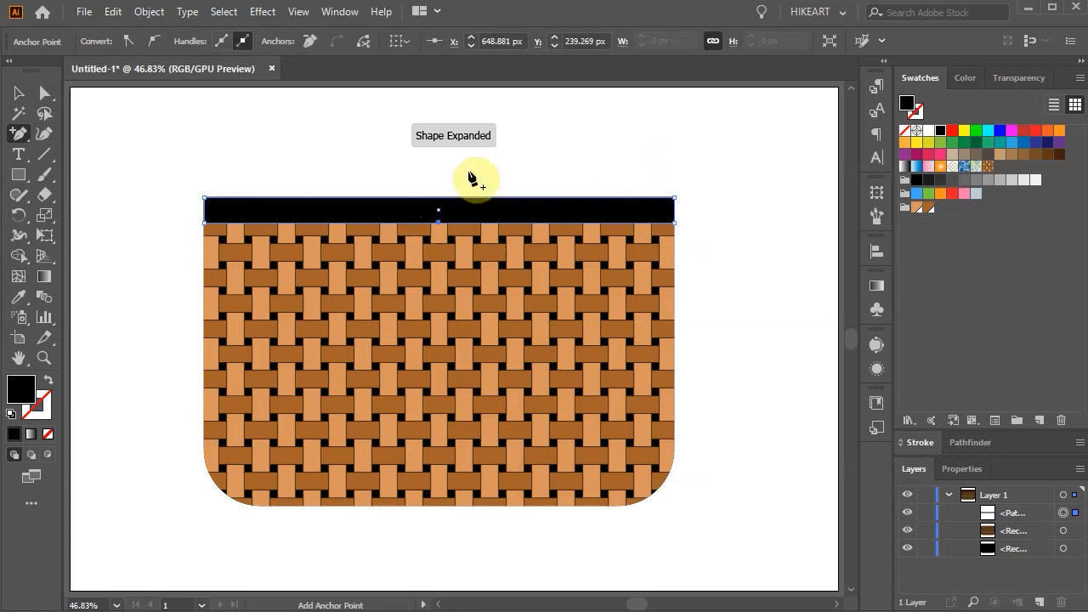
key(a)
mouse_move(439, 222)
mouse_down()
mouse_move(437, 357)
mouse_move(452, 334)
mouse_up()
click(710, 348)
Step: Draw a small brown circle centred just above the flap's tip as the bag's button
key(l)
click(928, 209)
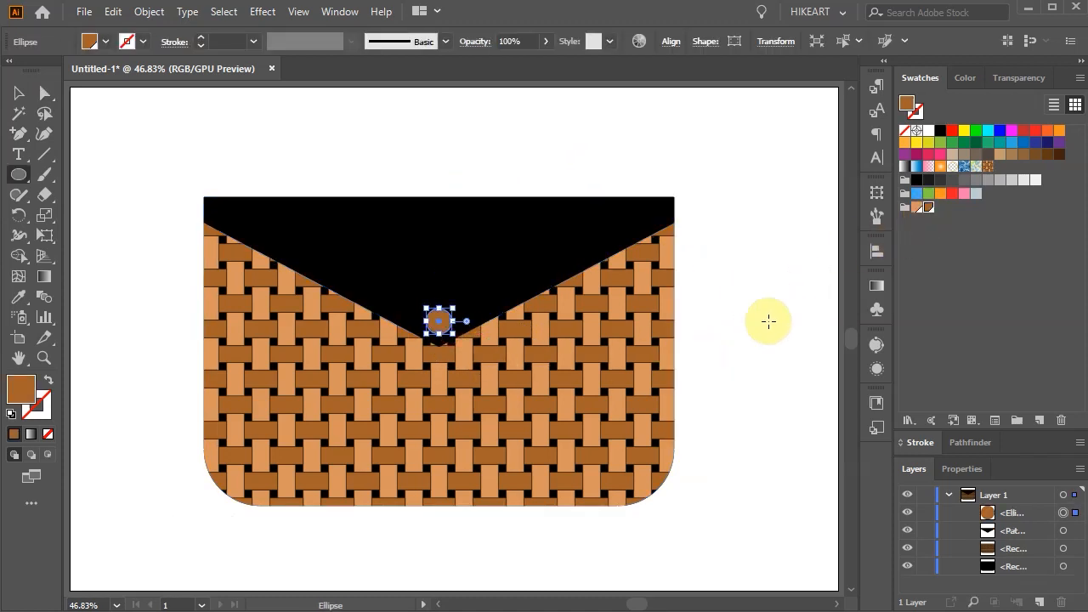
ctrl+click(766, 349)
Step: Select the black rectangle at the back of the layer stack and give it a 1 pt black stroke
key(ctrl+plus)
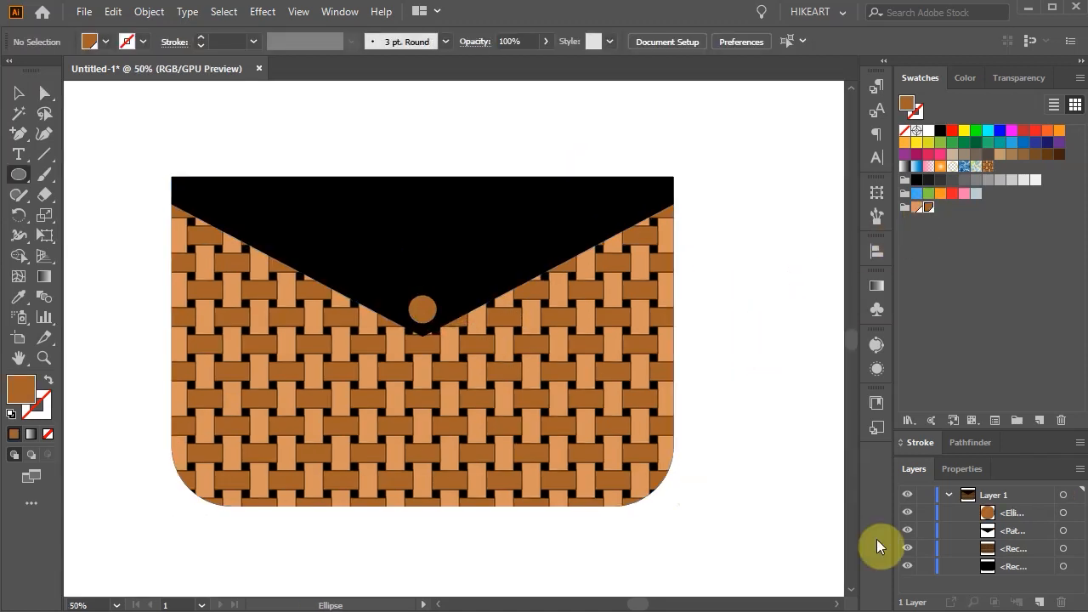
click(1064, 567)
mouse_move(26, 385)
mouse_down()
mouse_move(41, 427)
mouse_move(39, 416)
mouse_up()
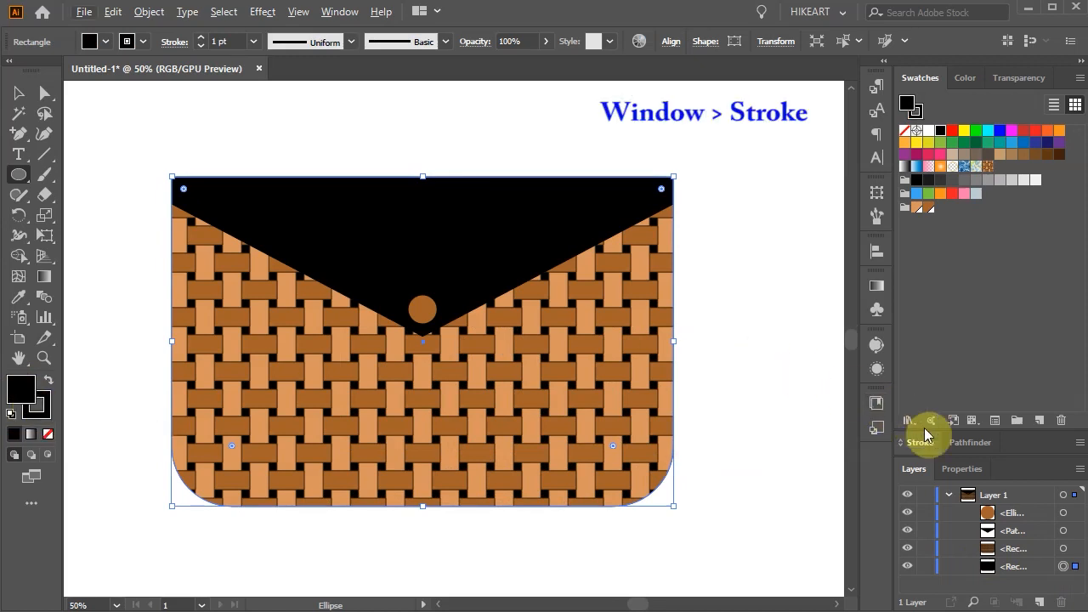